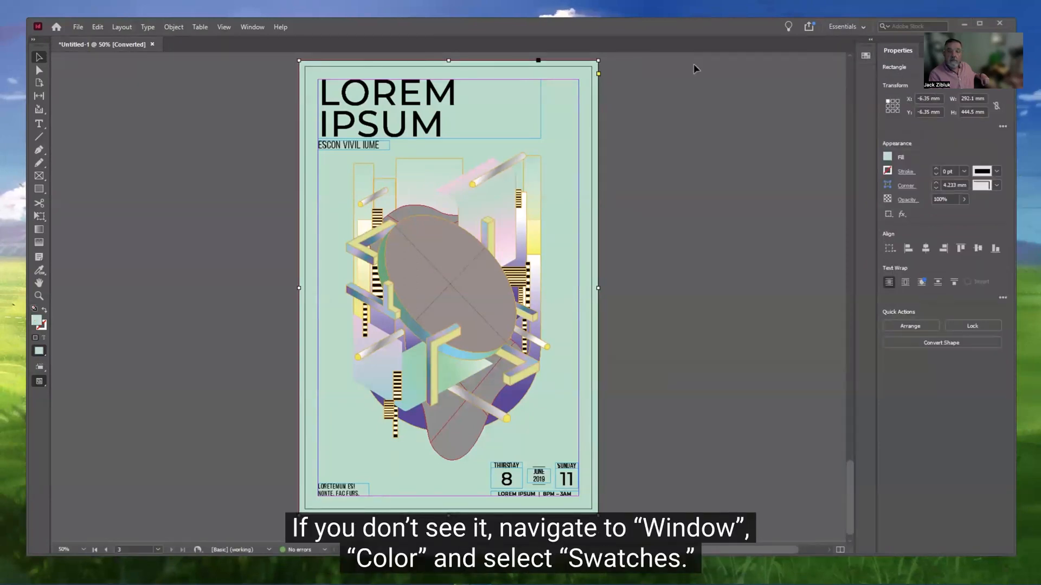
Show the Swatches panel and start a new color swatch for the poster's selected background rectangle
left_click(250, 27)
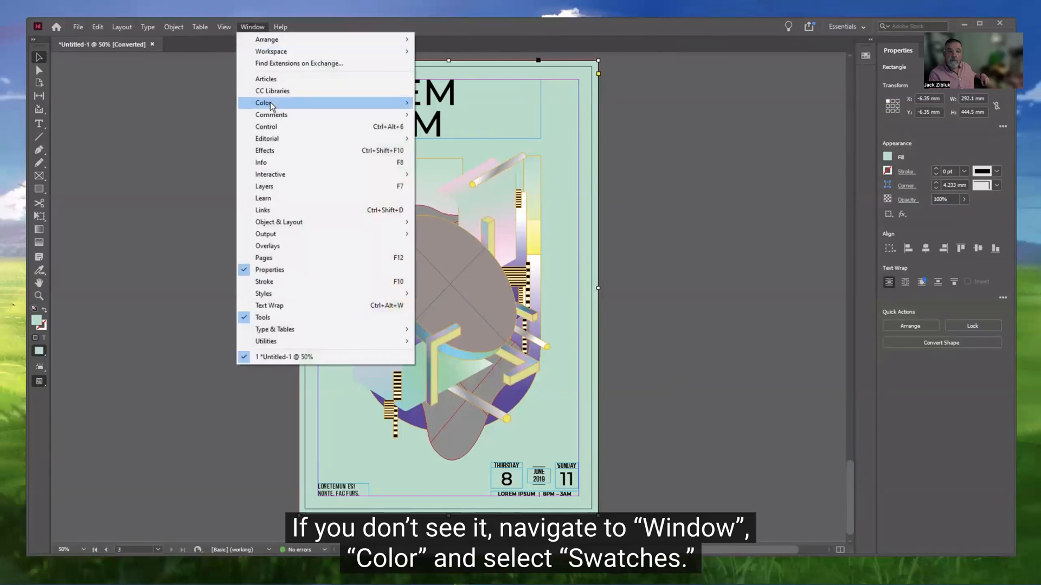
mouse_move(271, 104)
left_click(443, 139)
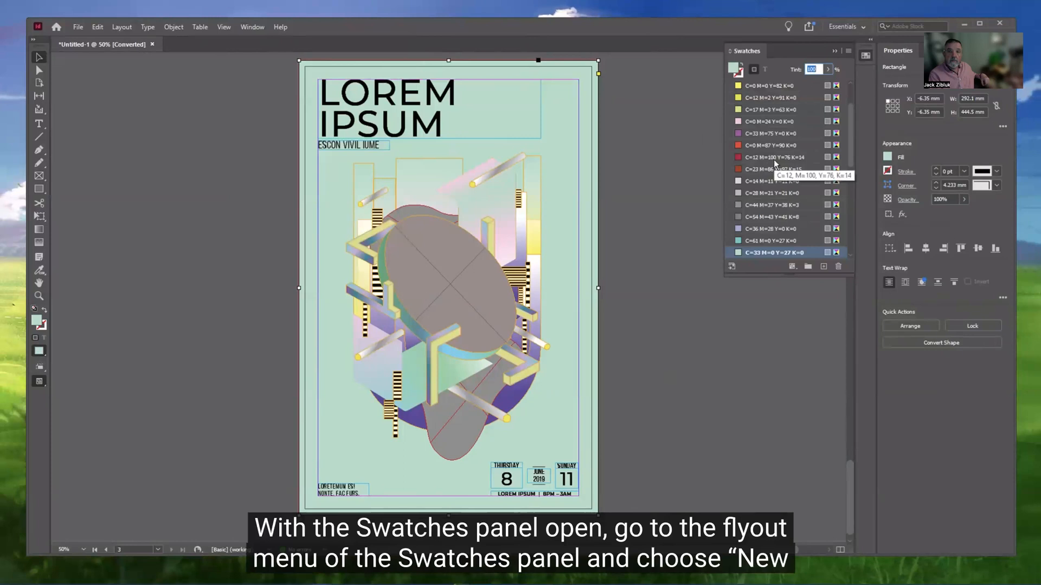
left_click(848, 52)
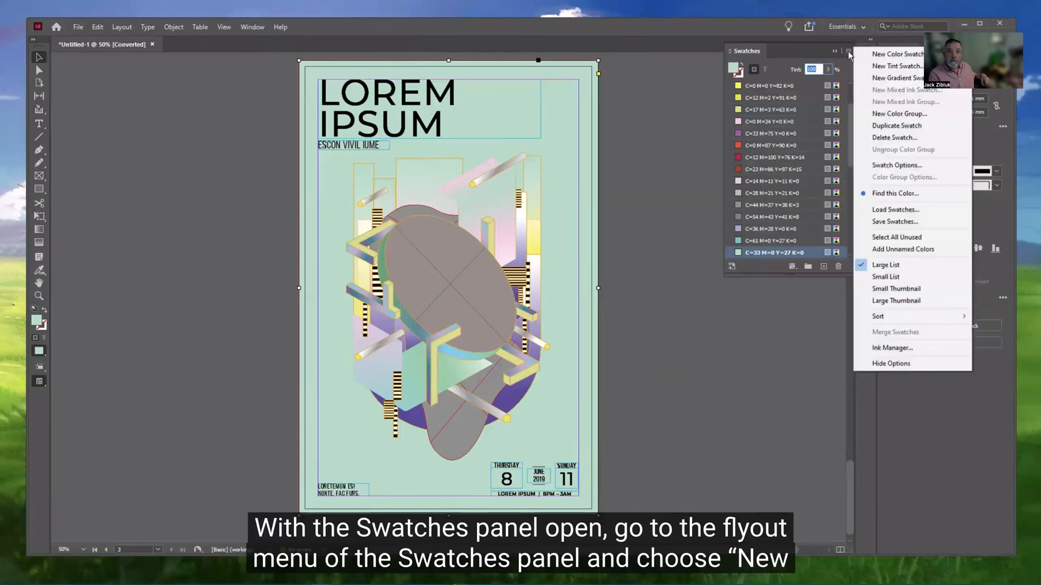
left_click(868, 55)
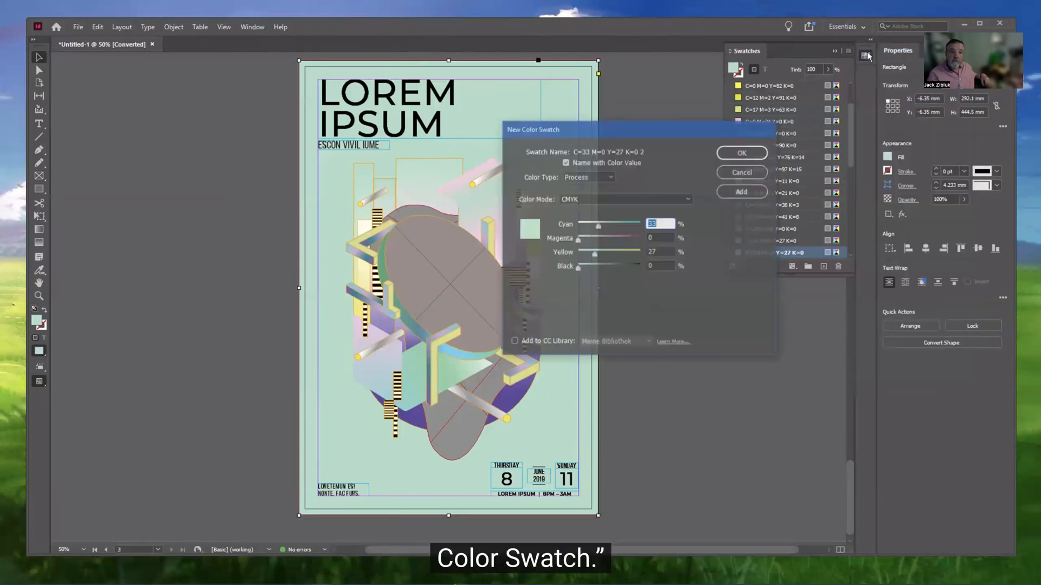
Watch the background color video to its end, pausing at the swatch settings and the page-covering rectangle, and leave full screen
mouse_move(129, 463)
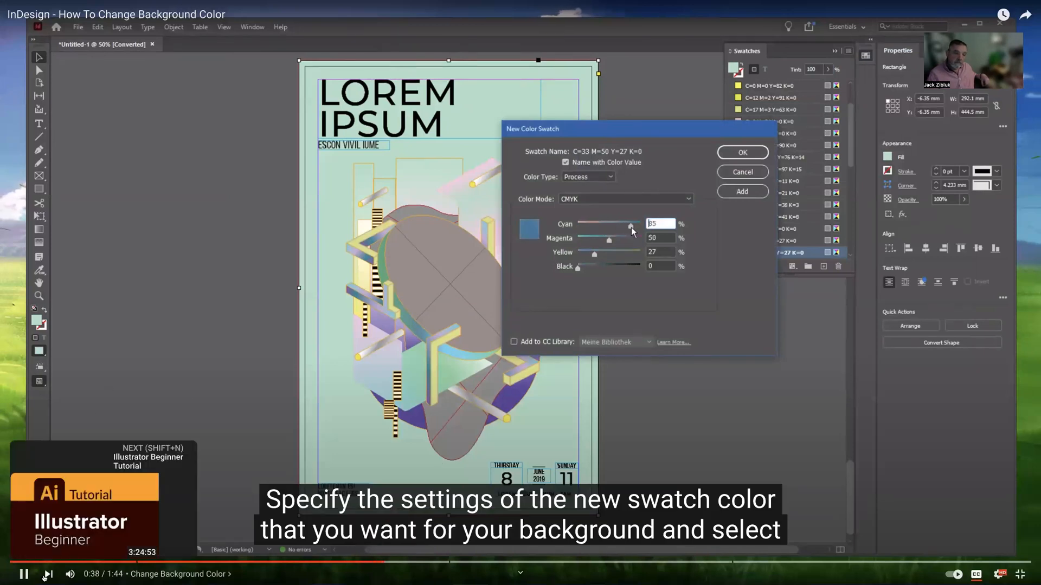
left_click(23, 574)
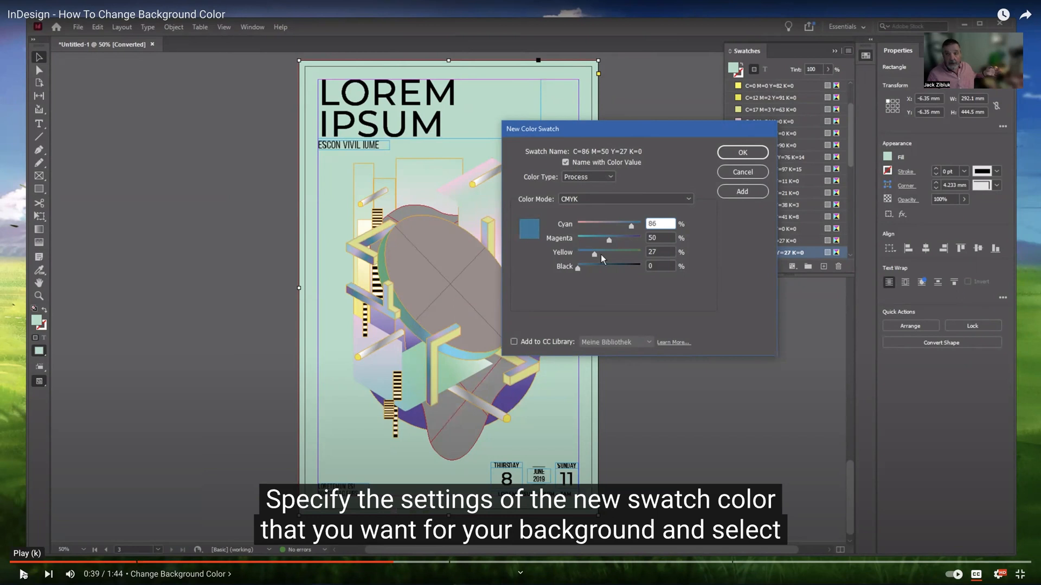
left_click(23, 574)
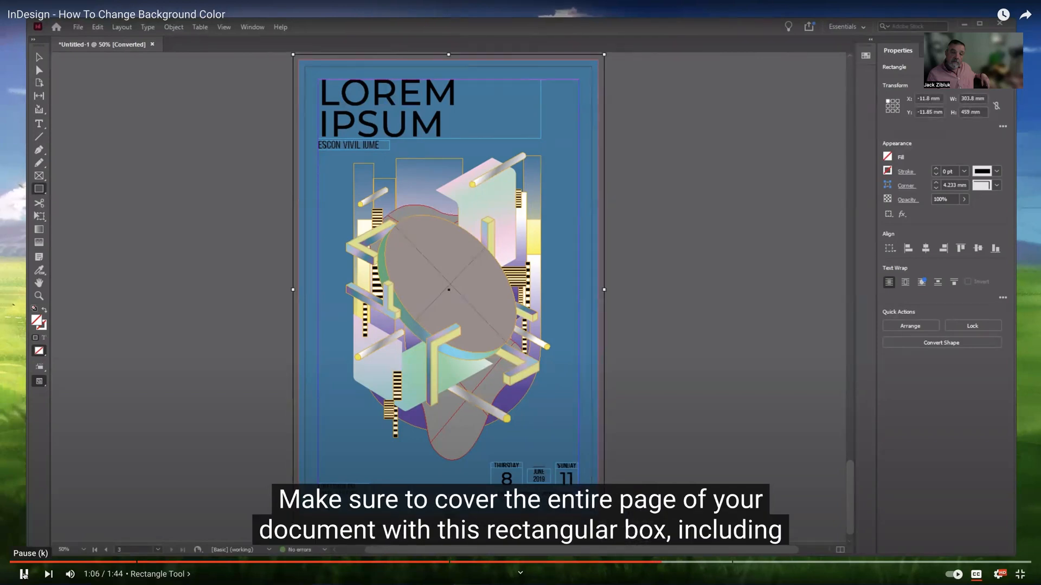
left_click(24, 575)
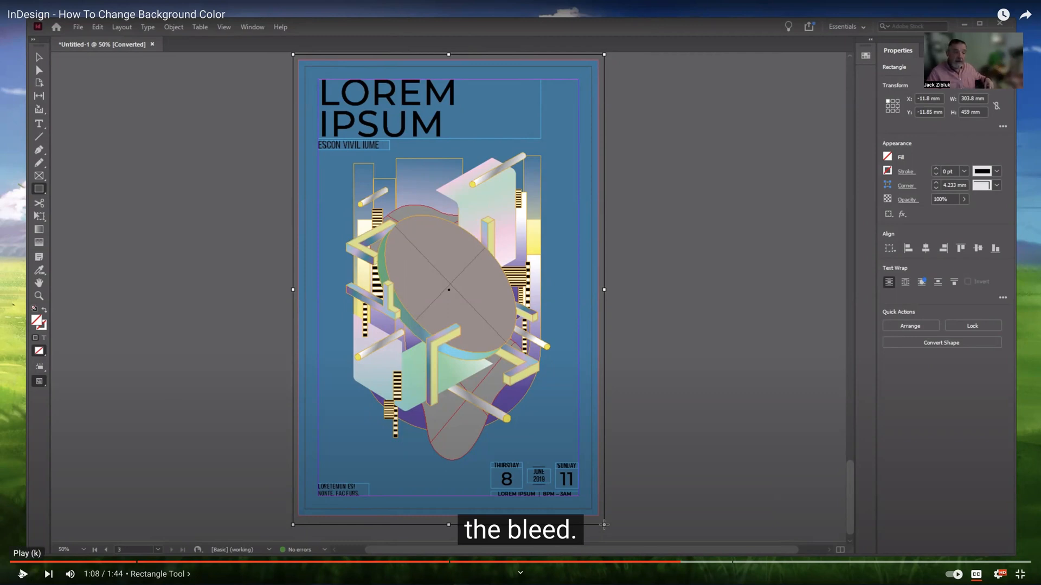
left_click(22, 575)
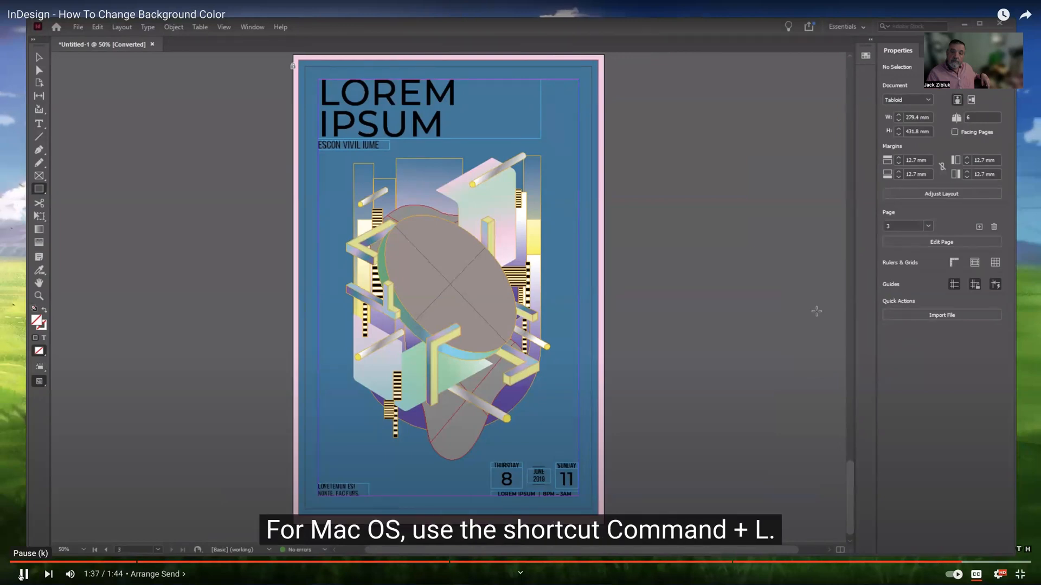
left_click(21, 574)
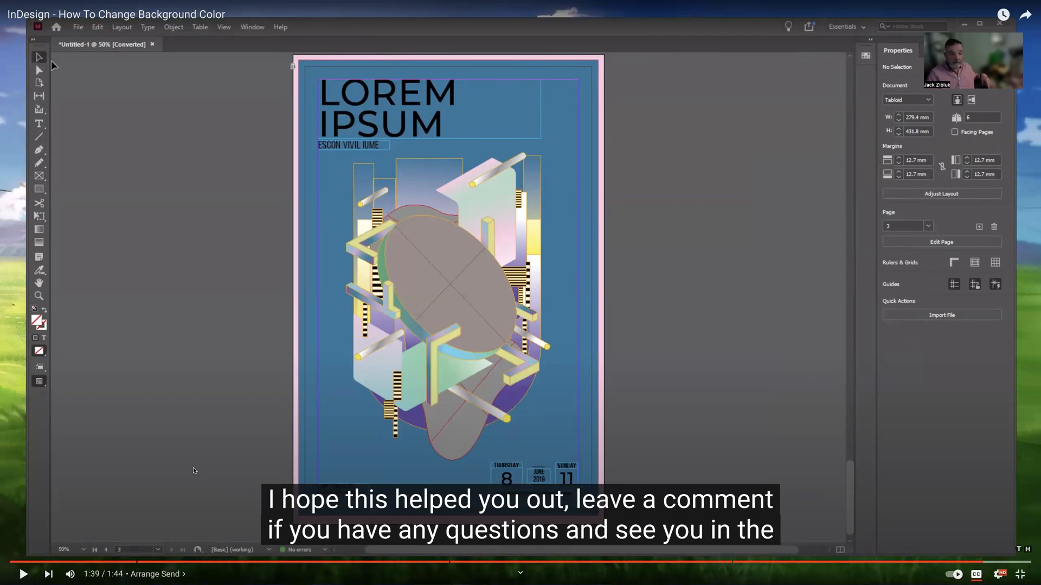
left_click(22, 574)
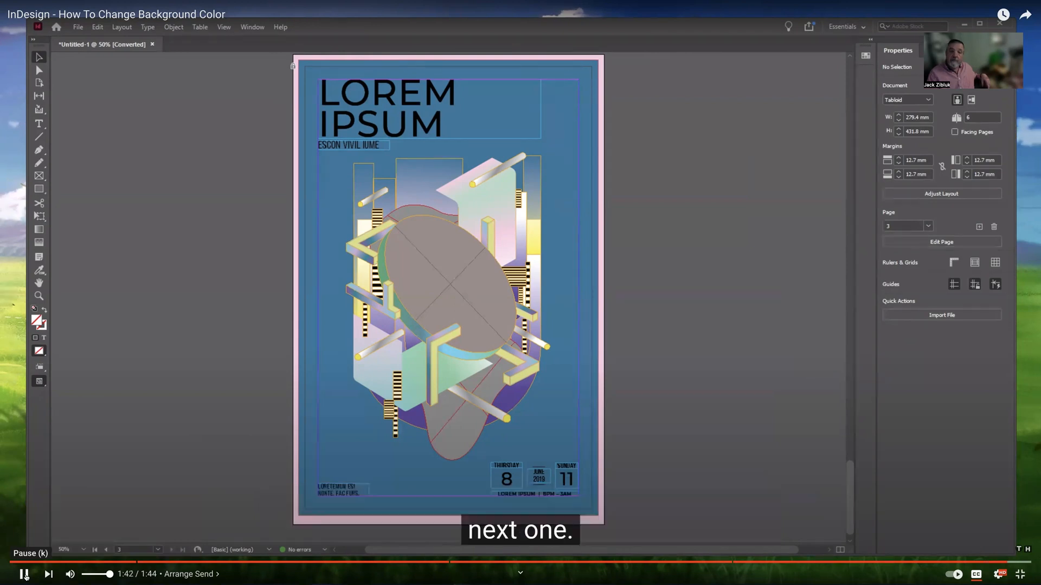
left_click(24, 575)
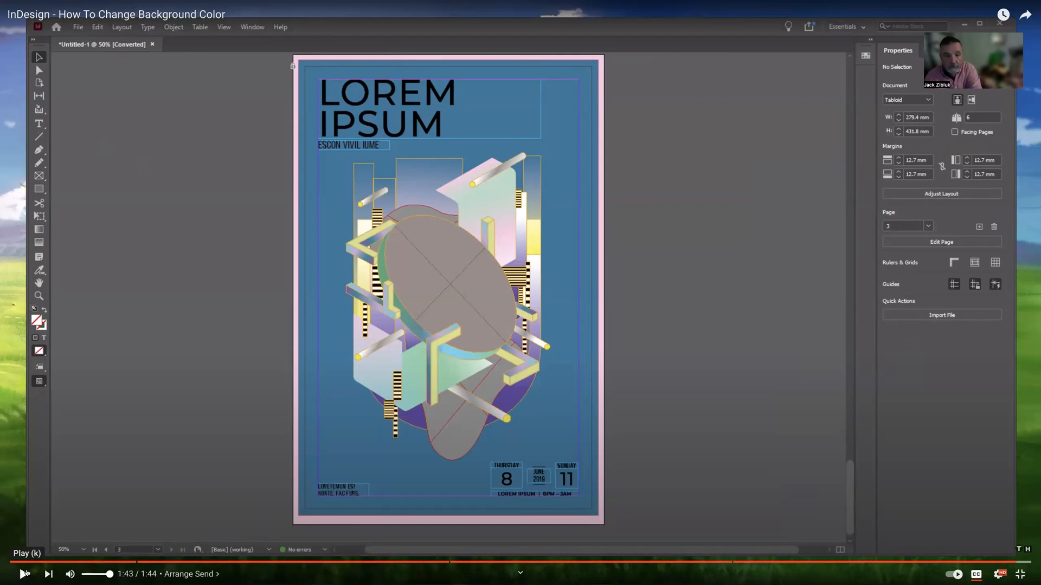
key("Escape")
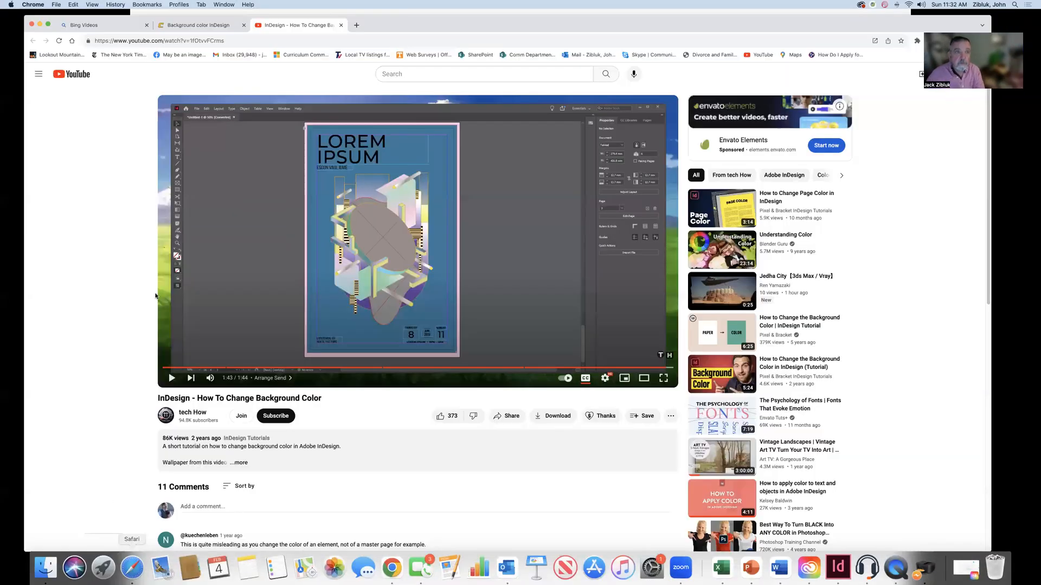
Switch to the course modules, open the "coloring objects etc InDesign" video, and play it full screen, skipping the ad
left_click(202, 26)
left_click(135, 244)
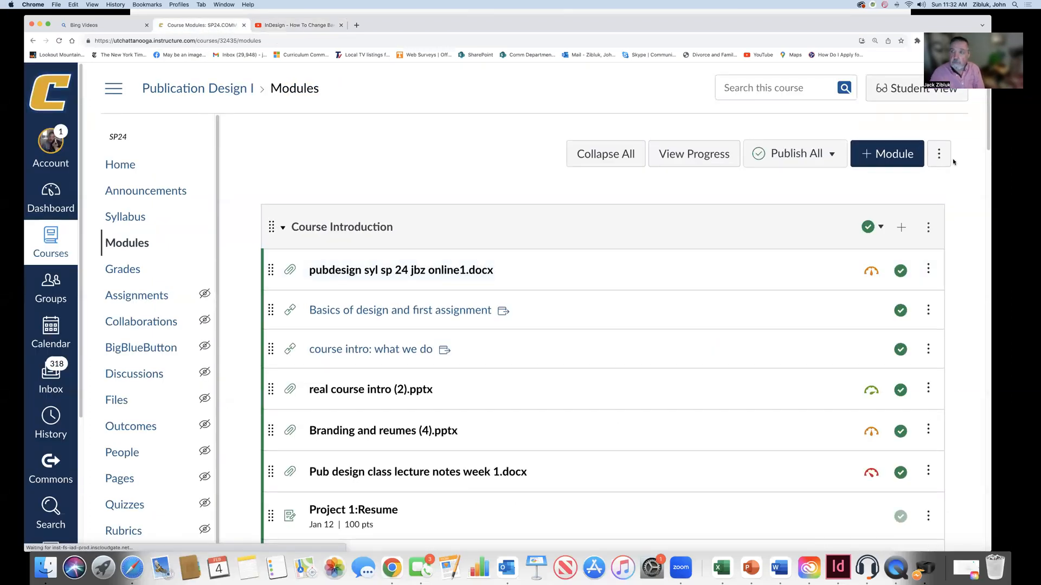
scroll(970, 189, "down", 8)
scroll(977, 205, "down", 18)
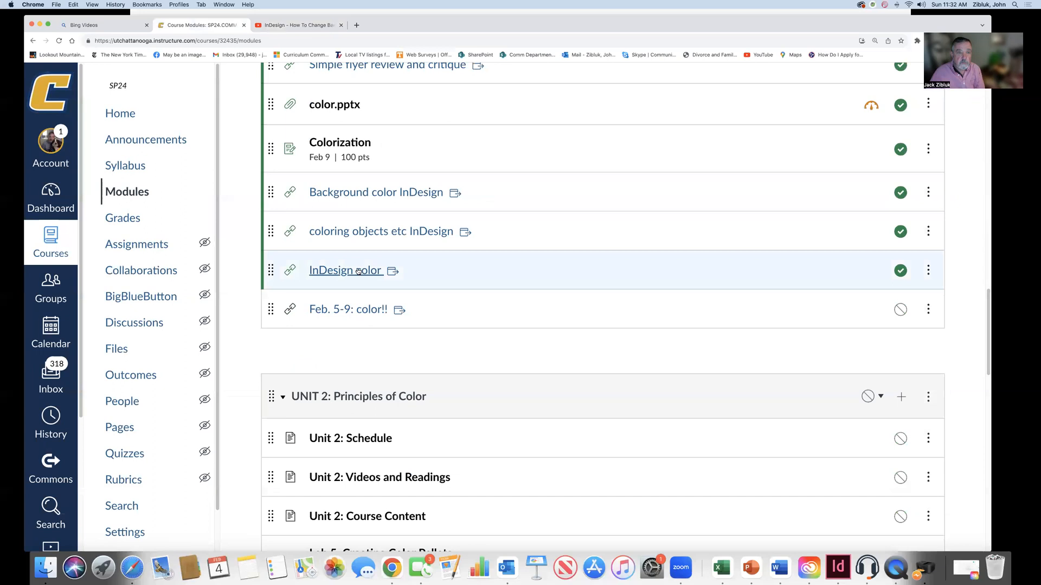
left_click(371, 231)
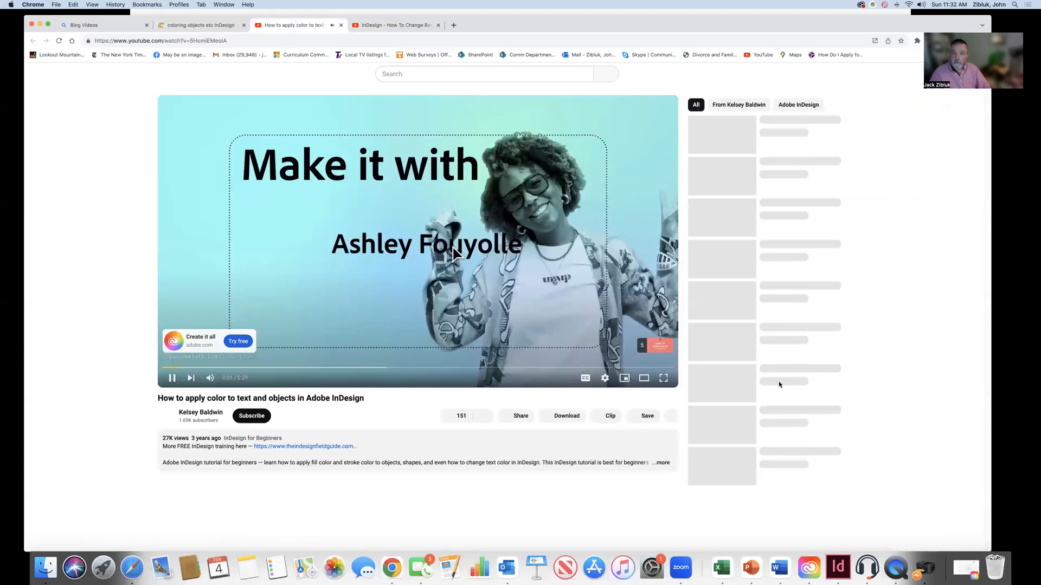
left_click(663, 378)
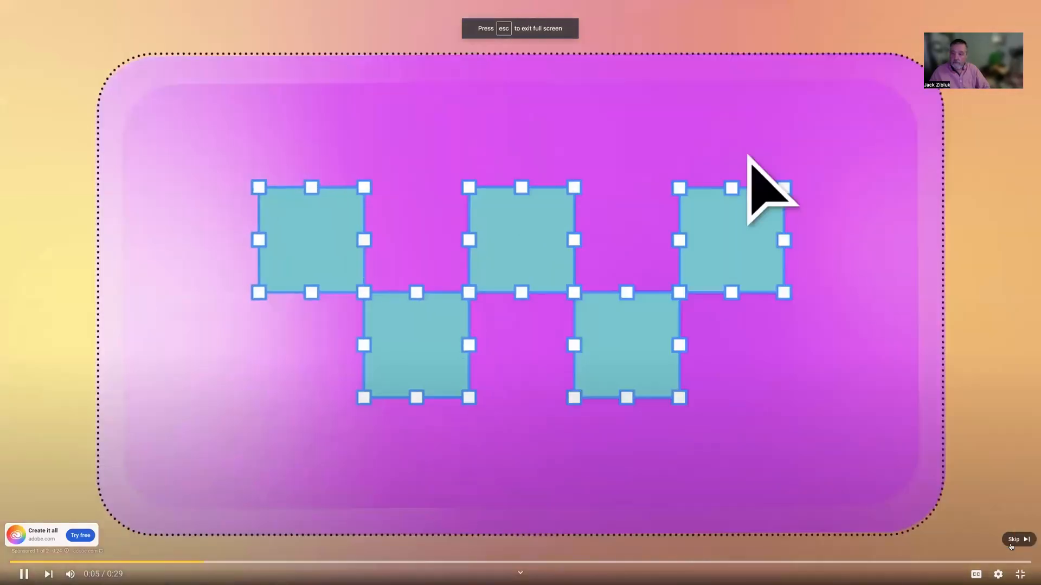
left_click(1011, 545)
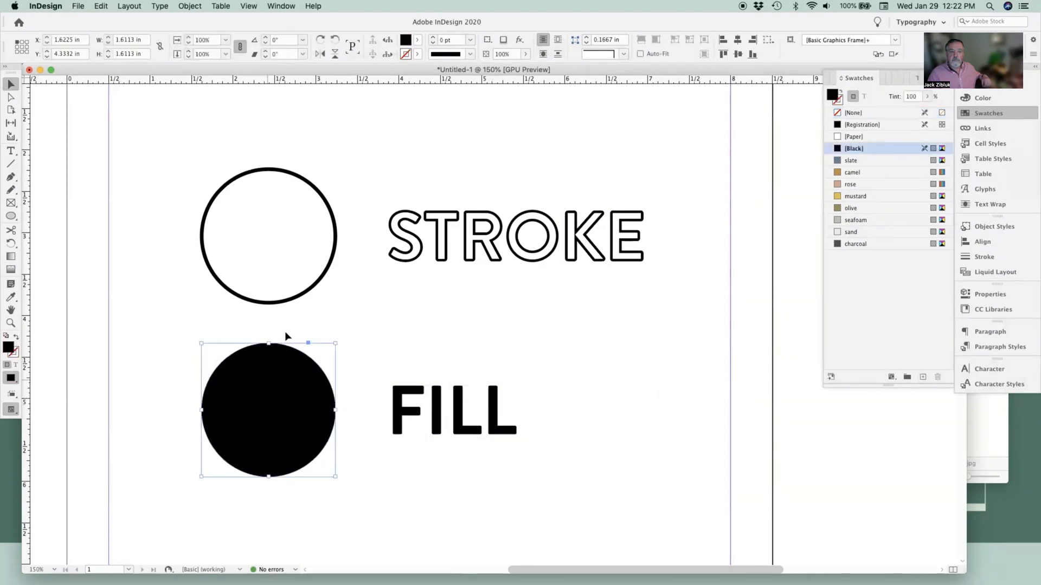
Look at the black circle's fill and stroke color lists and its Color Picker without changing any color
left_click(419, 40)
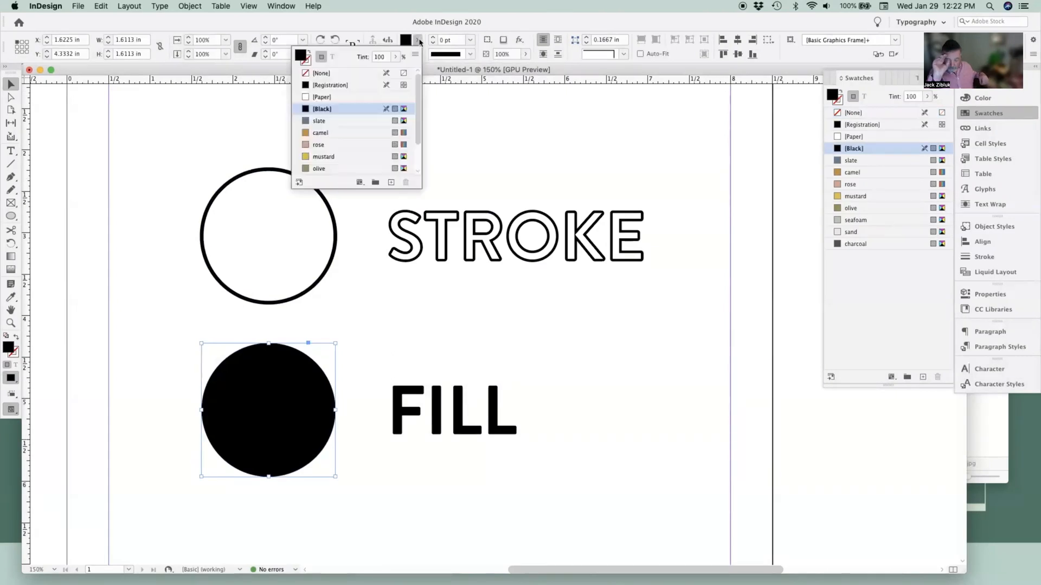
left_click(418, 40)
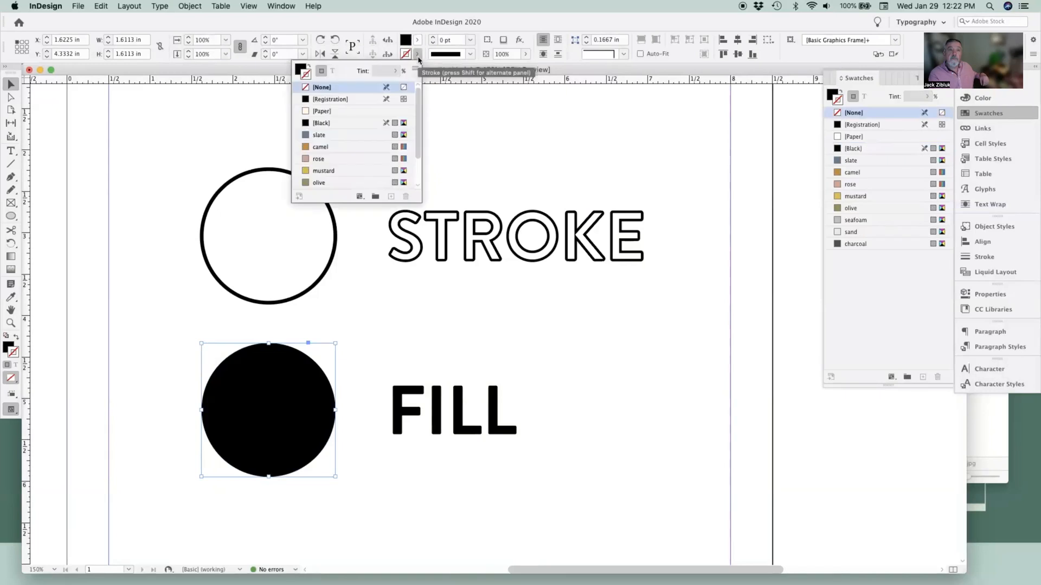
double_click(7, 348)
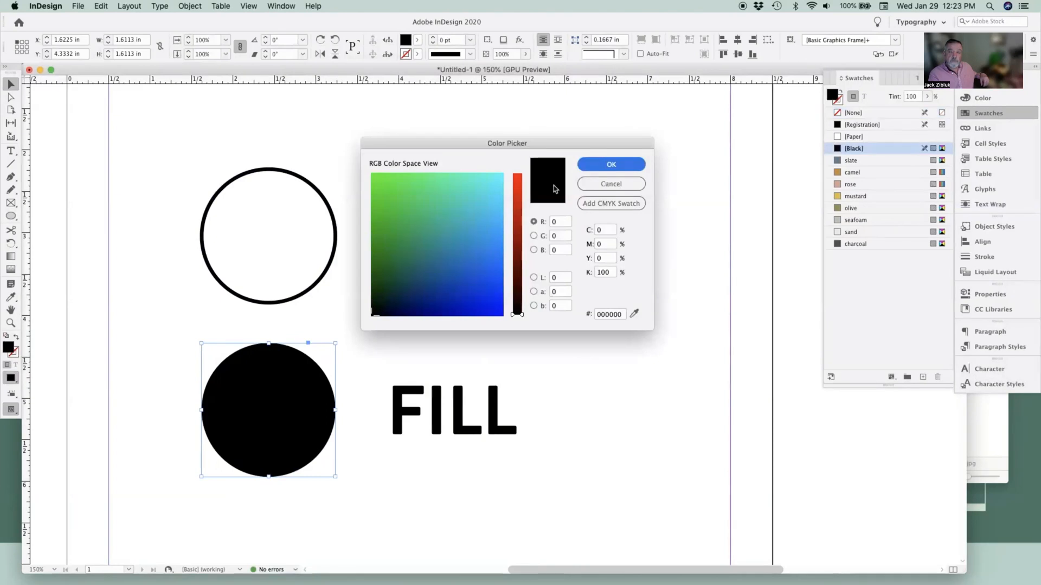
left_click(606, 184)
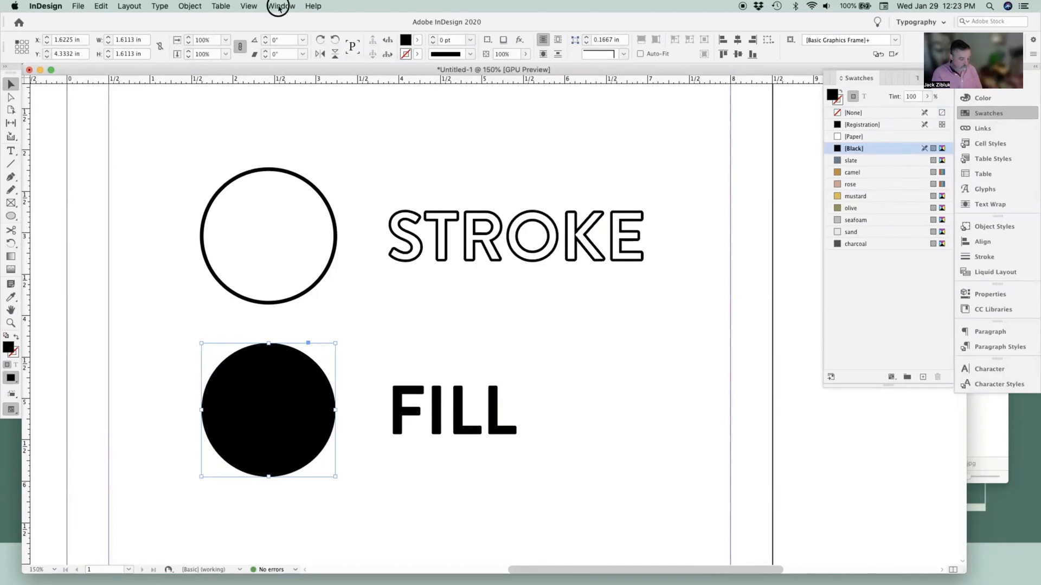
Make sure the Swatches panel is shown and fill the solid black circle with the camel swatch
left_click(279, 6)
mouse_move(322, 79)
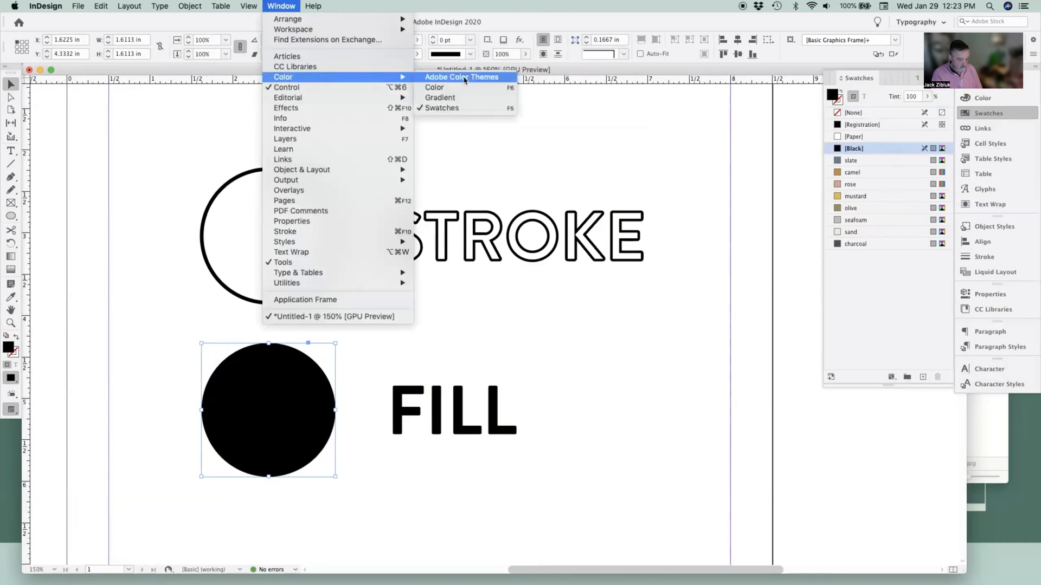
left_click(468, 110)
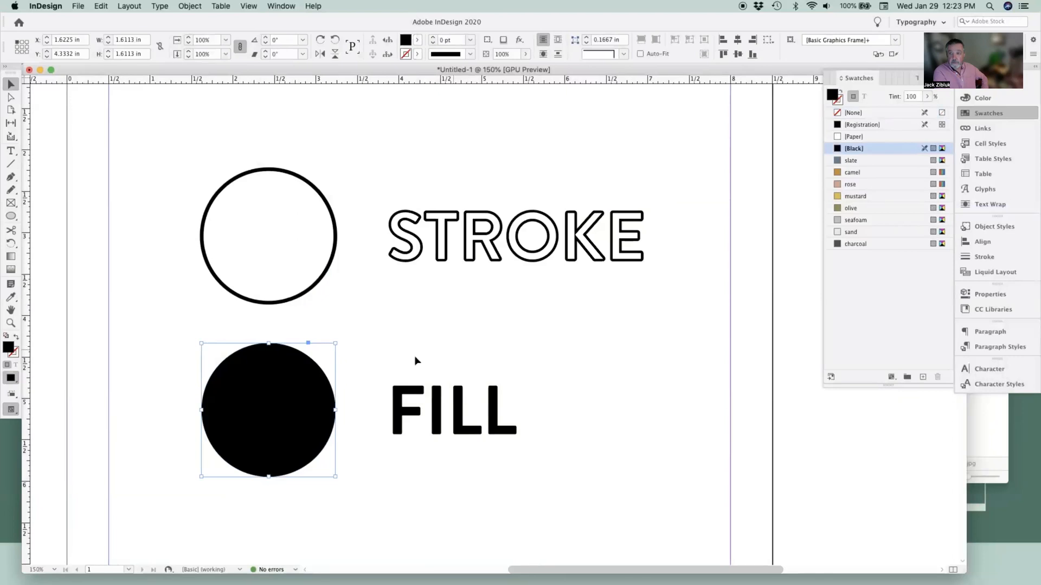
left_click(277, 435)
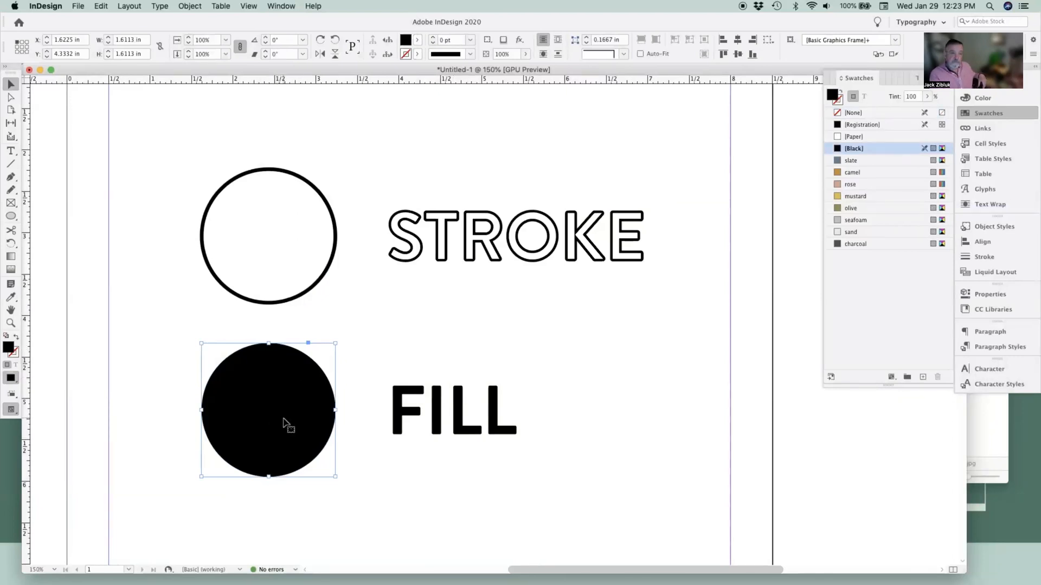
left_click(840, 106)
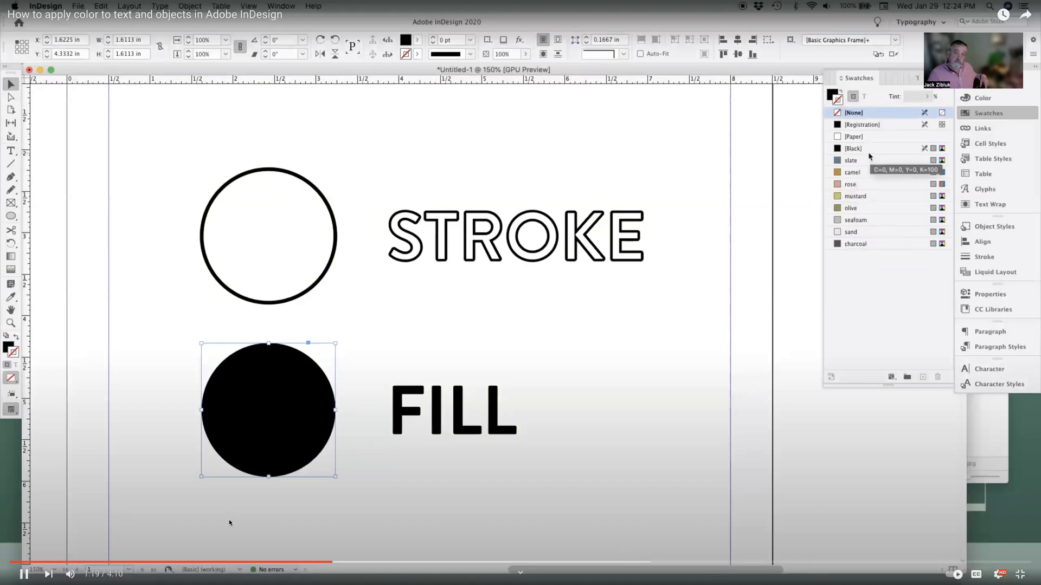
left_click(832, 96)
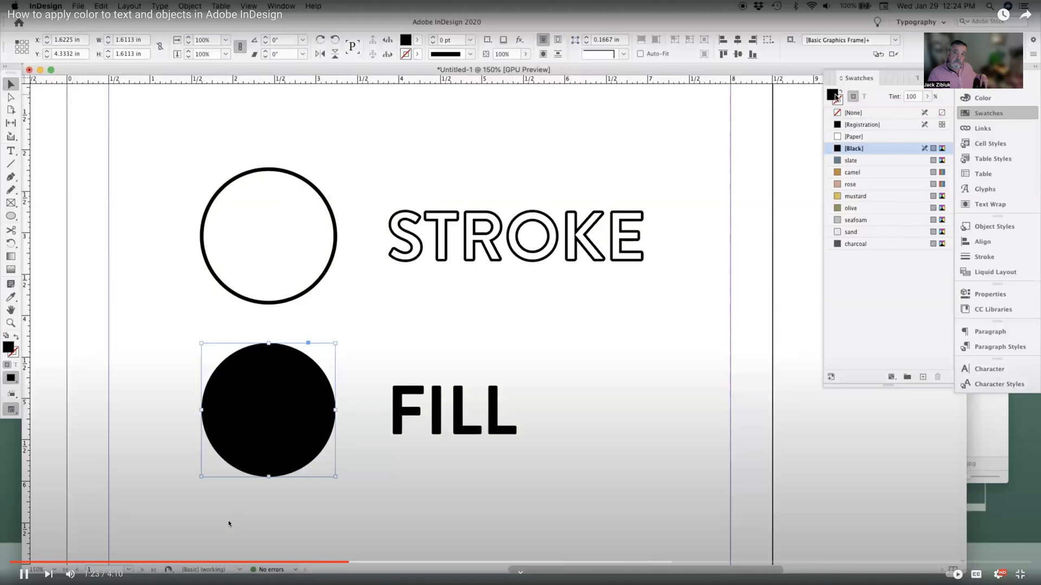
left_click(859, 175)
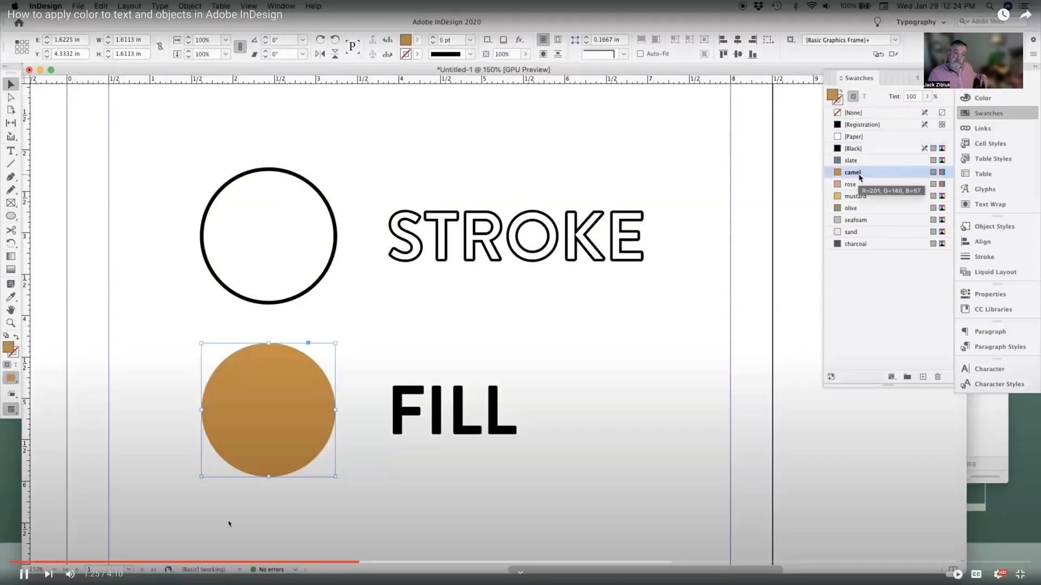
Try the camel swatch as the fill of the FILL text frame and reset the frame's fill to None
left_click(492, 409)
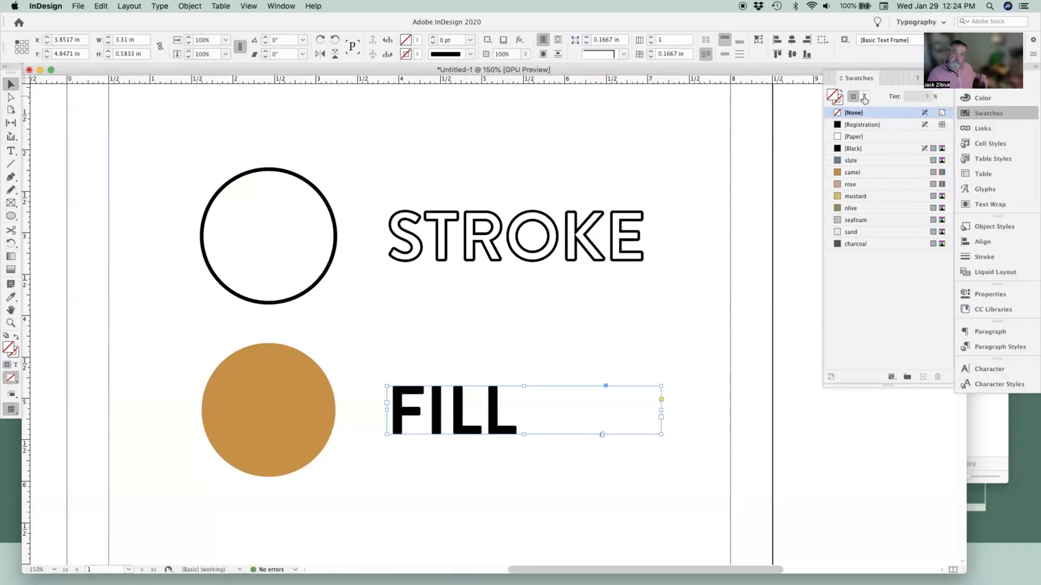
left_click(852, 173)
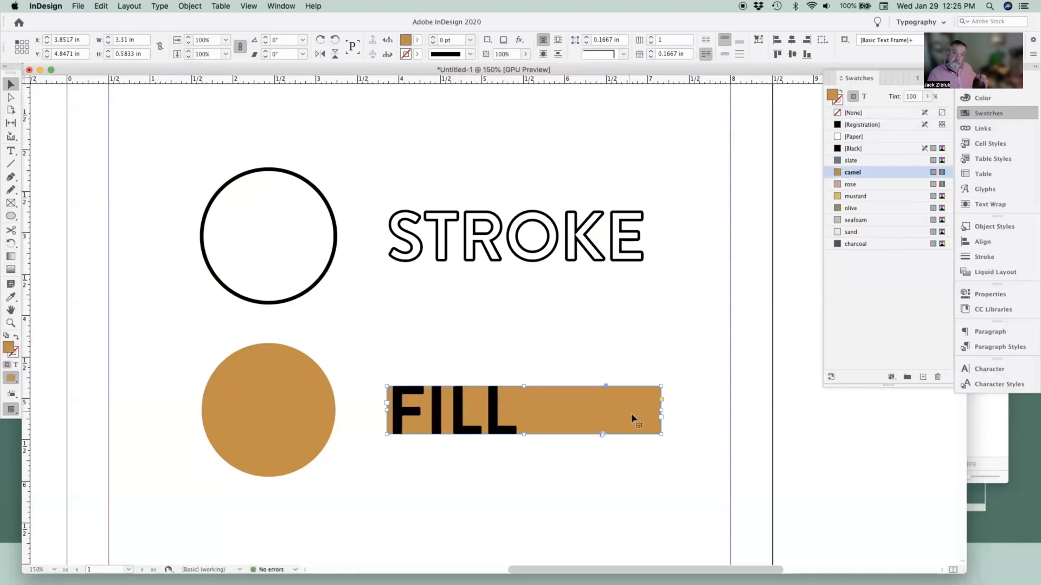
mouse_move(228, 520)
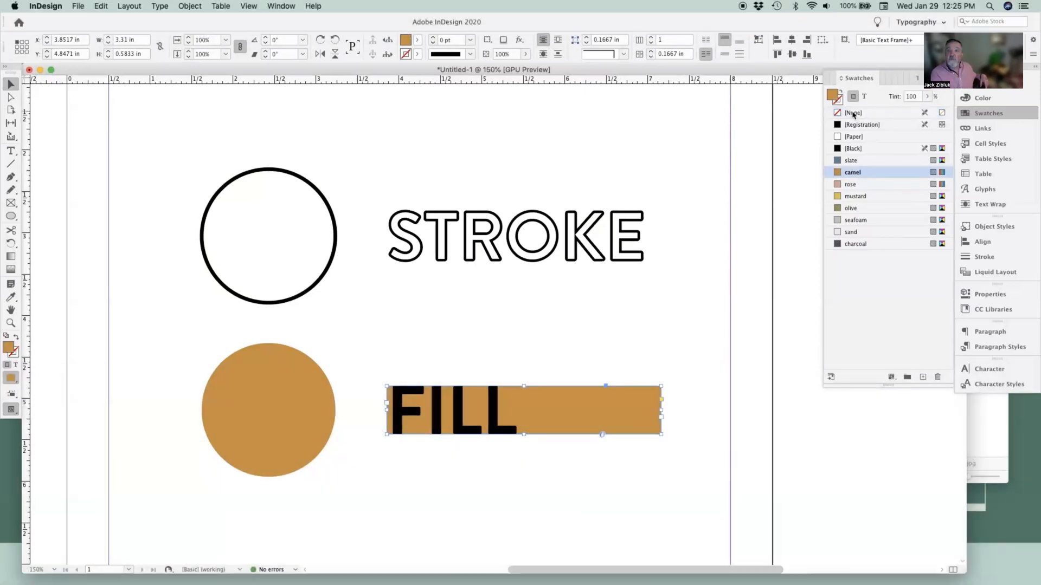
left_click(853, 113)
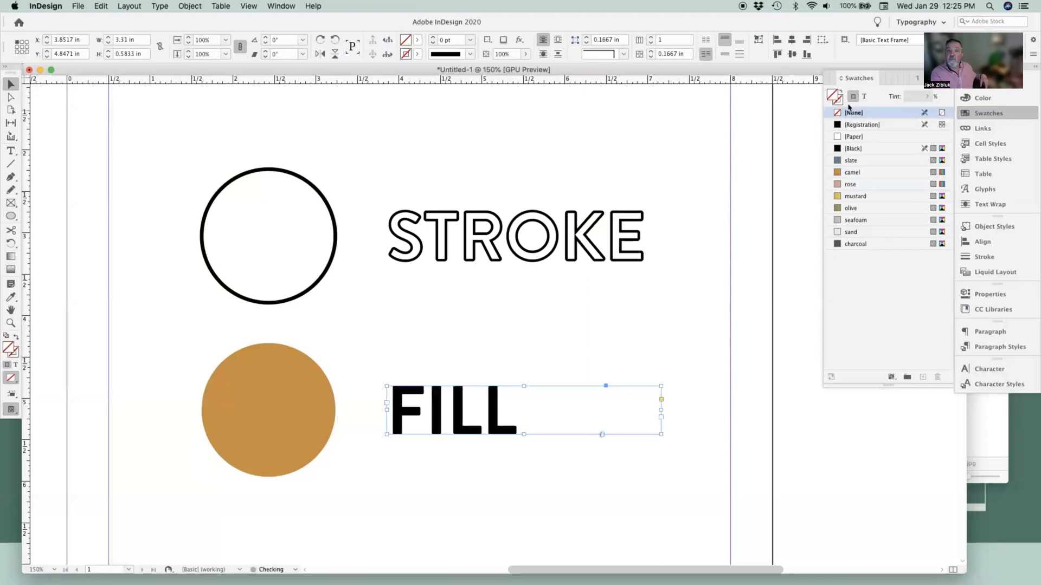
Color the letters of the word FILL with the camel swatch and return to container formatting
left_click(866, 98)
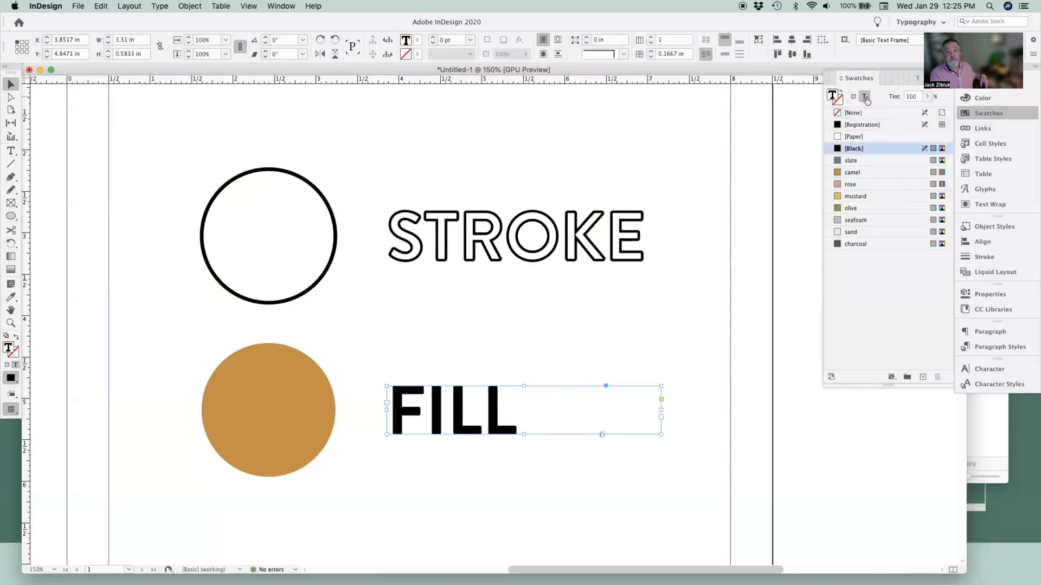
left_click(852, 172)
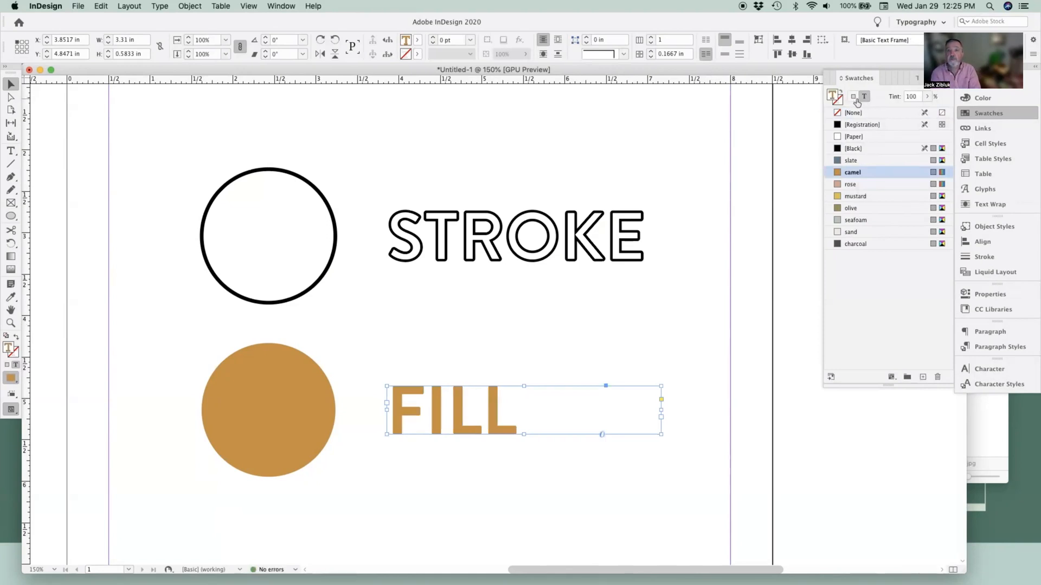
left_click(855, 100)
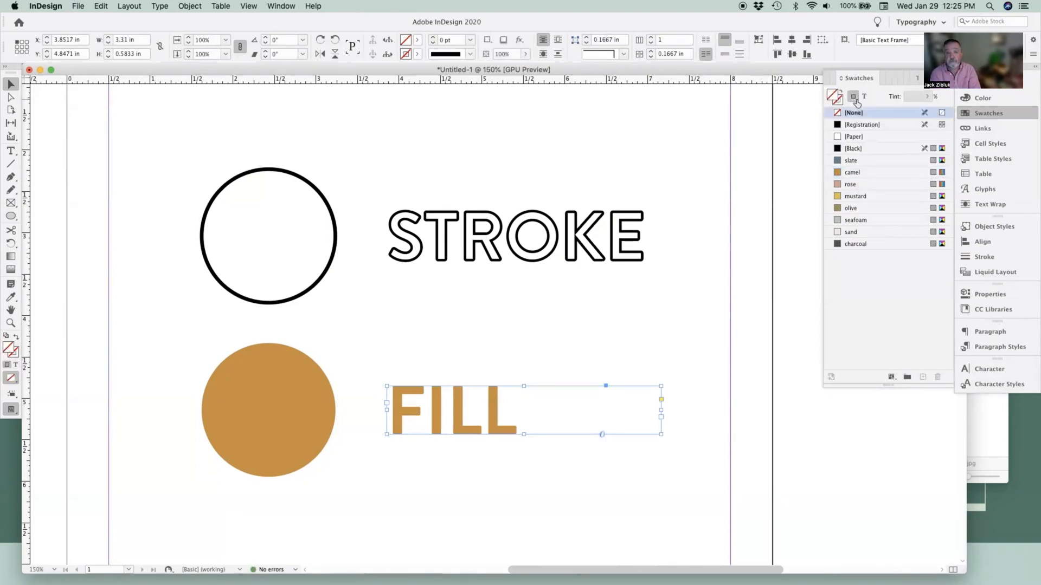
Color the outline of the STROKE lettering with the rose swatch, applying it to the text rather than the frame
key("j")
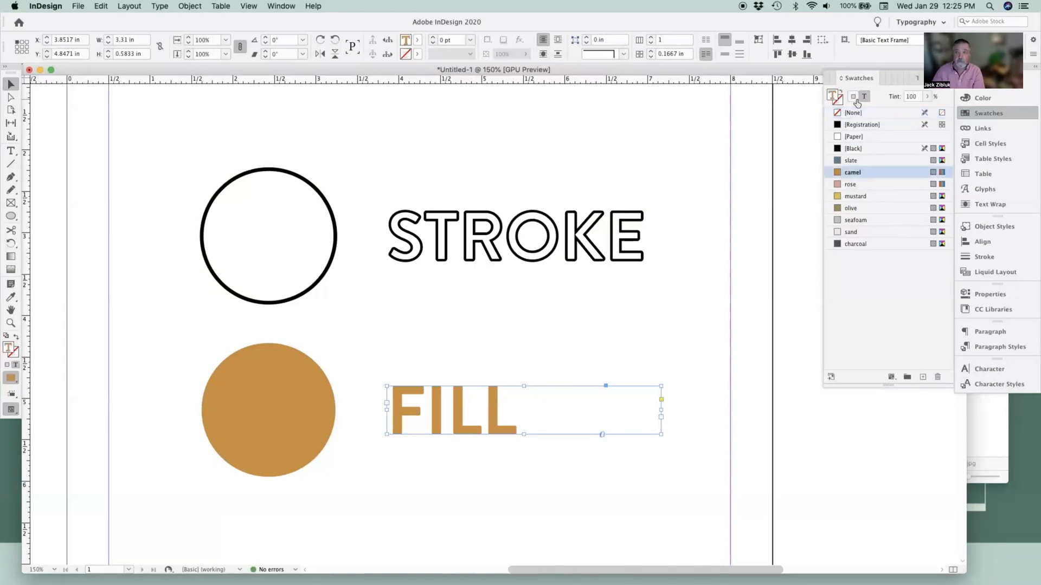
left_click(547, 259)
key("j")
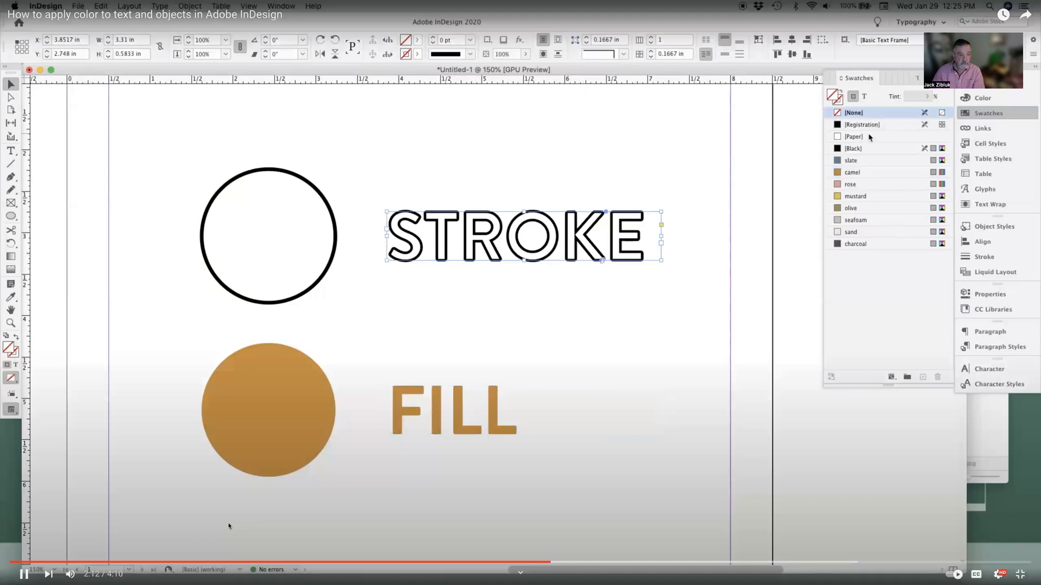
left_click(841, 106)
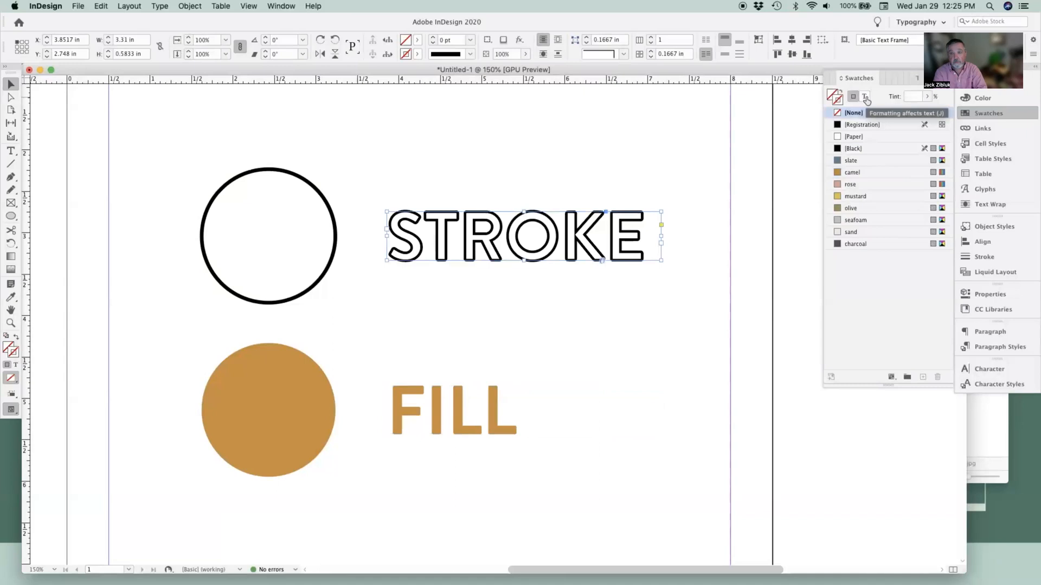
left_click(865, 97)
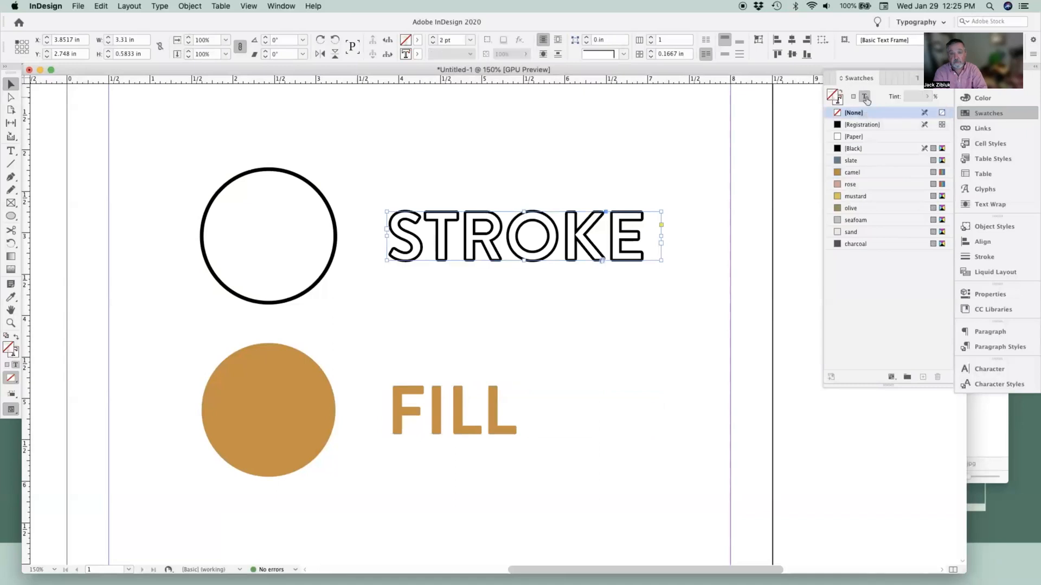
left_click(838, 102)
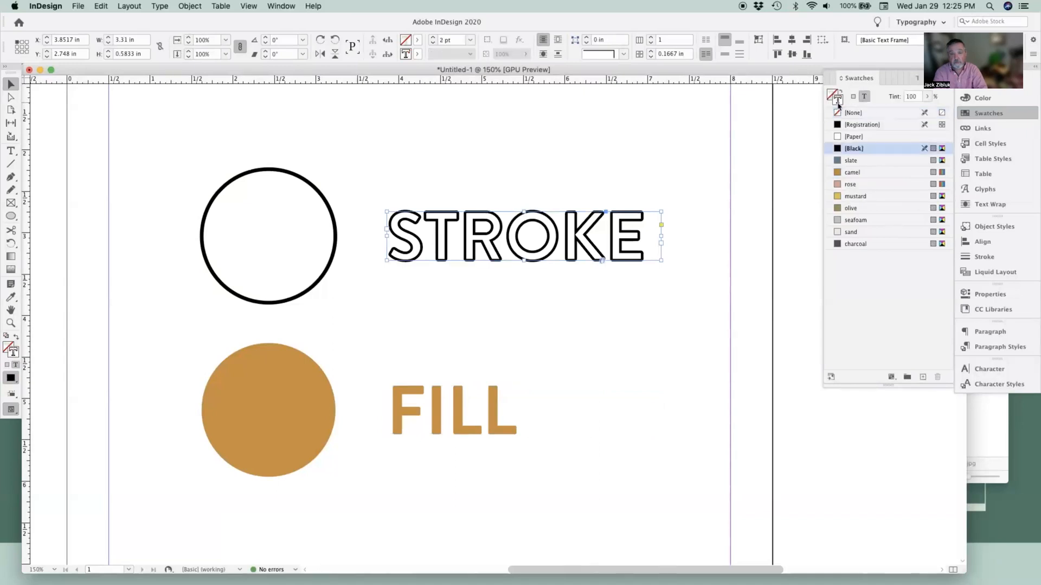
left_click(856, 185)
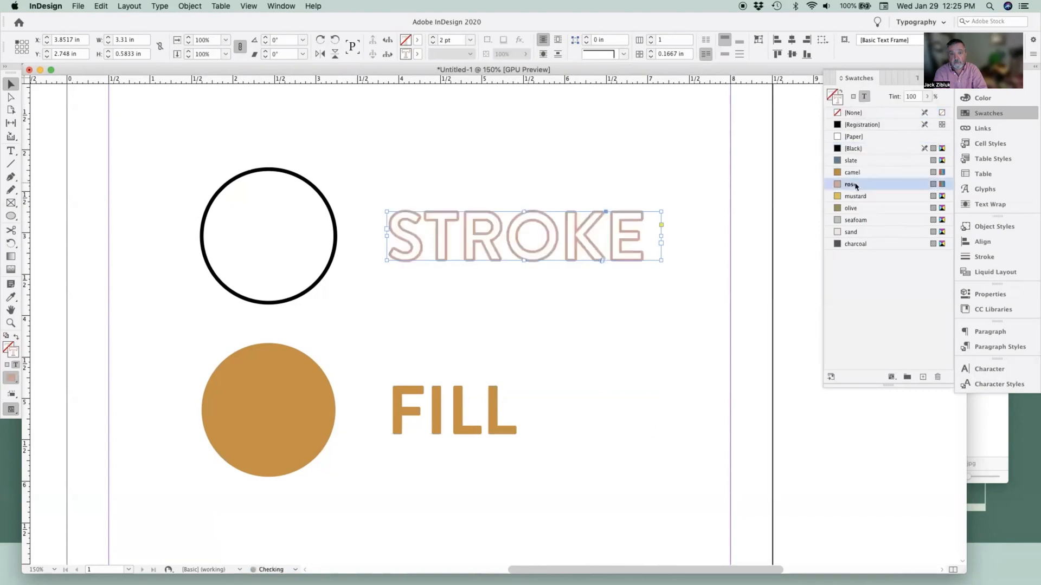
Color the outlined circle's stroke with the rose swatch and its fill with the mustard swatch
left_click(316, 190)
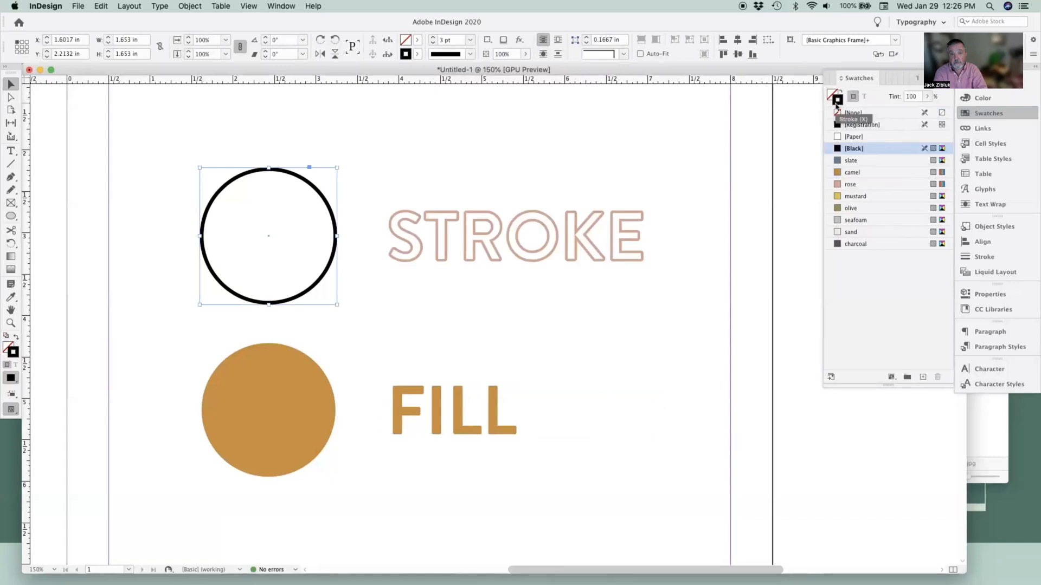
left_click(850, 186)
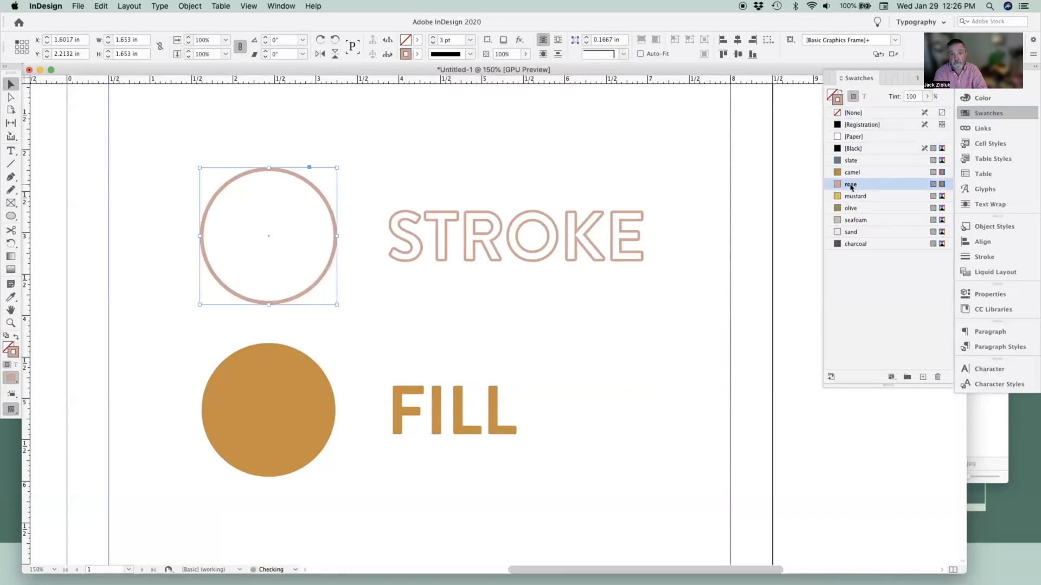
left_click(831, 99)
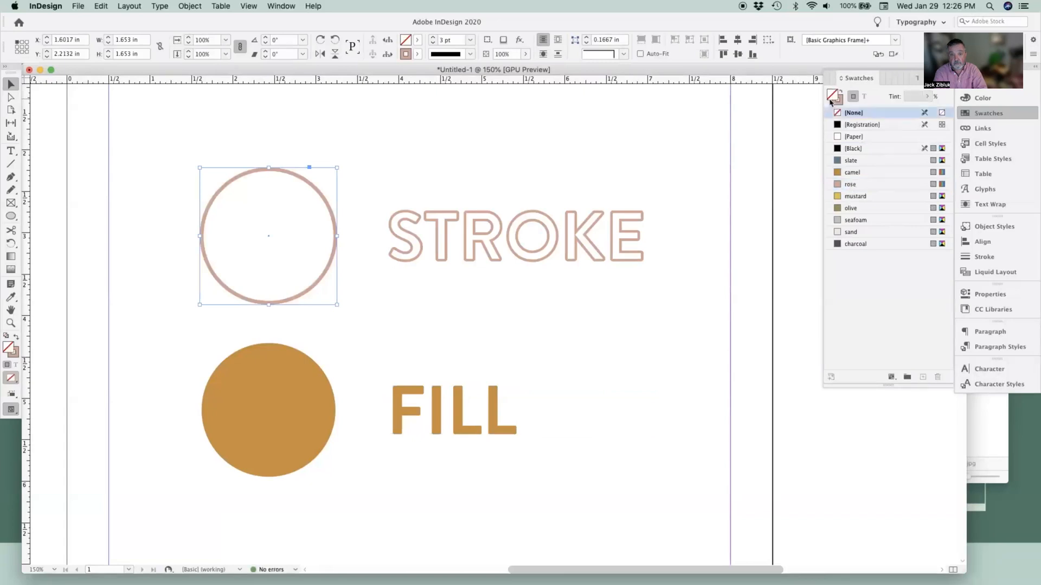
left_click(850, 197)
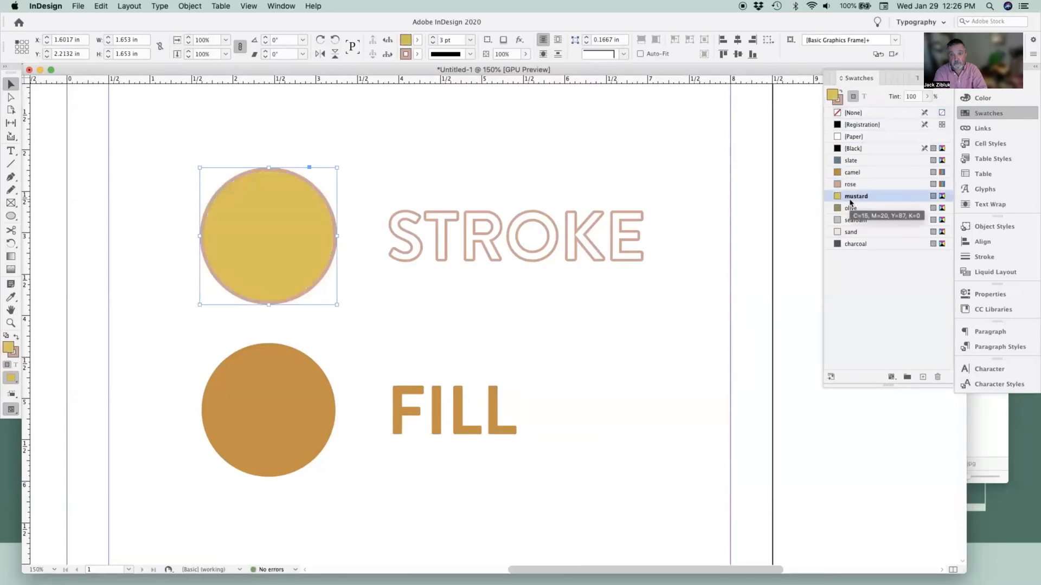
key("Down")
key("Down")
key("Down")
left_click(850, 196)
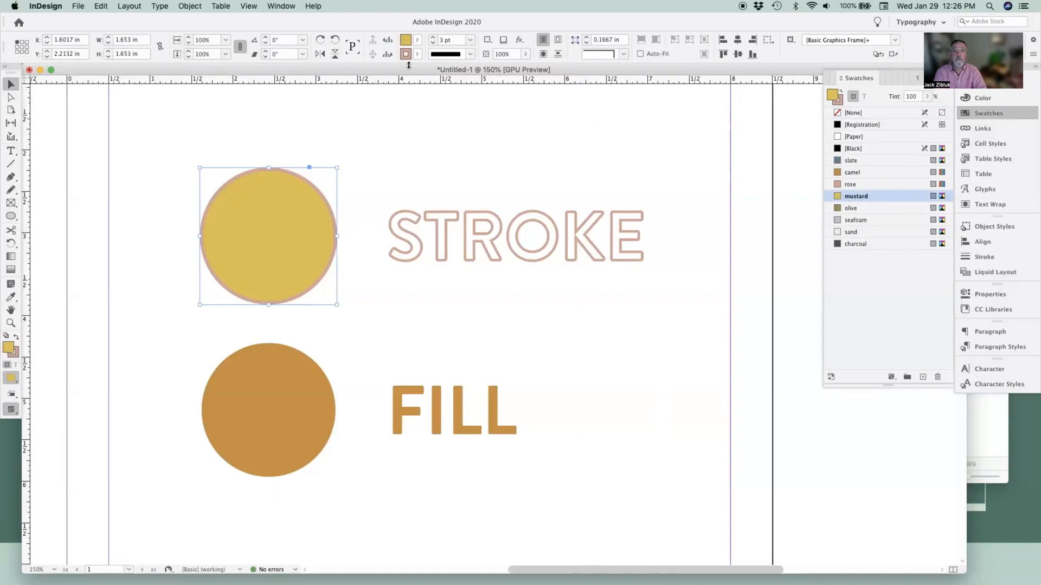
Set the mustard circle's stroke to a weight of 6 pt and a dotted line type
left_click(470, 39)
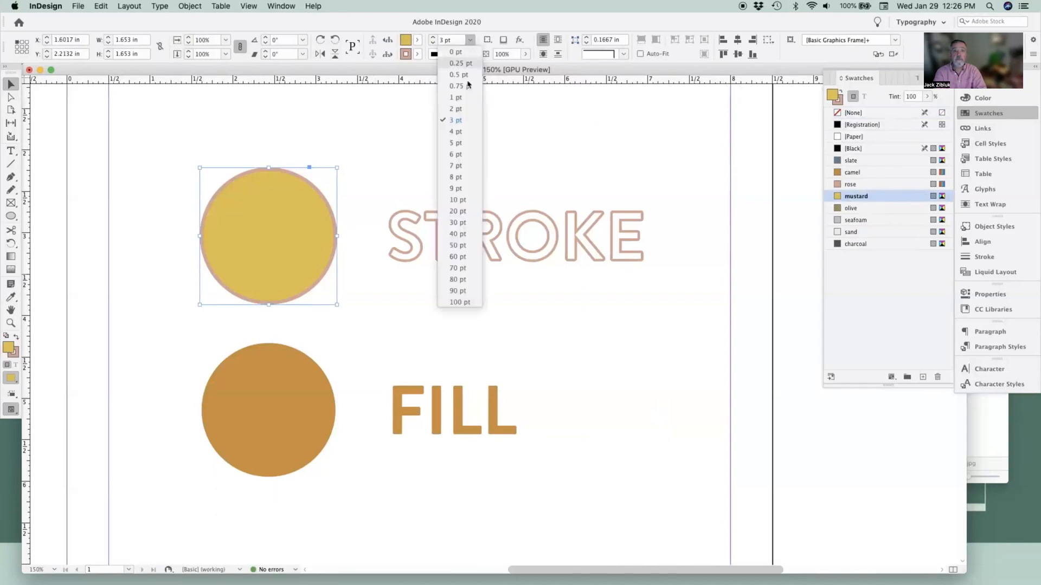
left_click(463, 154)
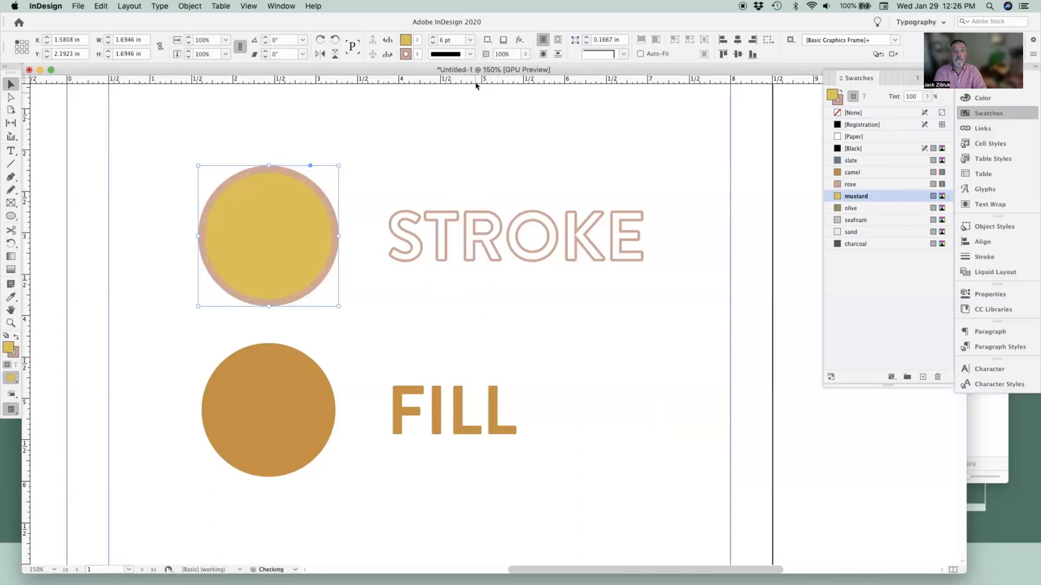
left_click(470, 53)
left_click(461, 226)
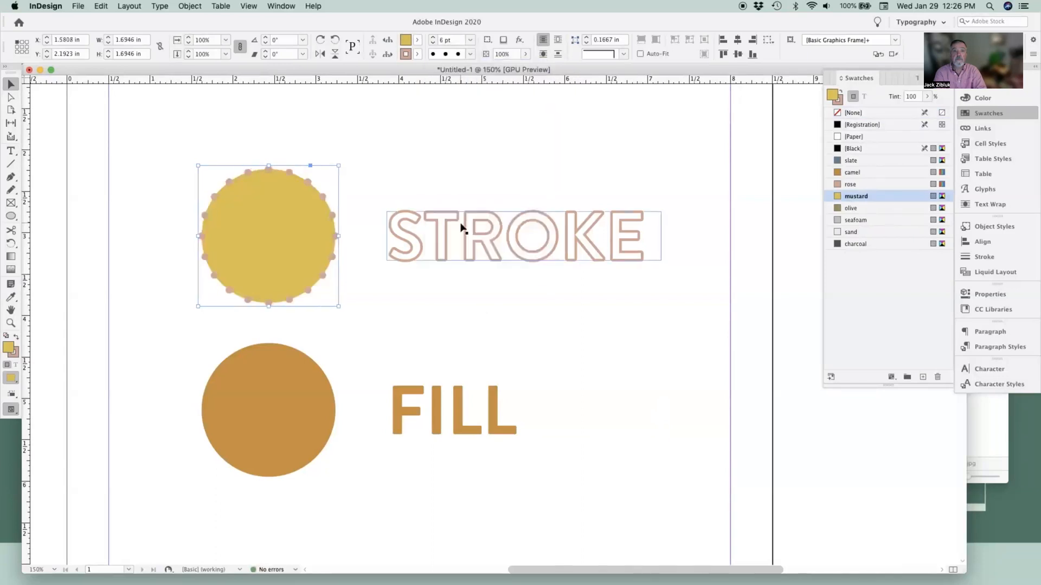
Show the Stroke panel and give the mustard circle a solid outline with a weight of 2 pt
left_click(1000, 259)
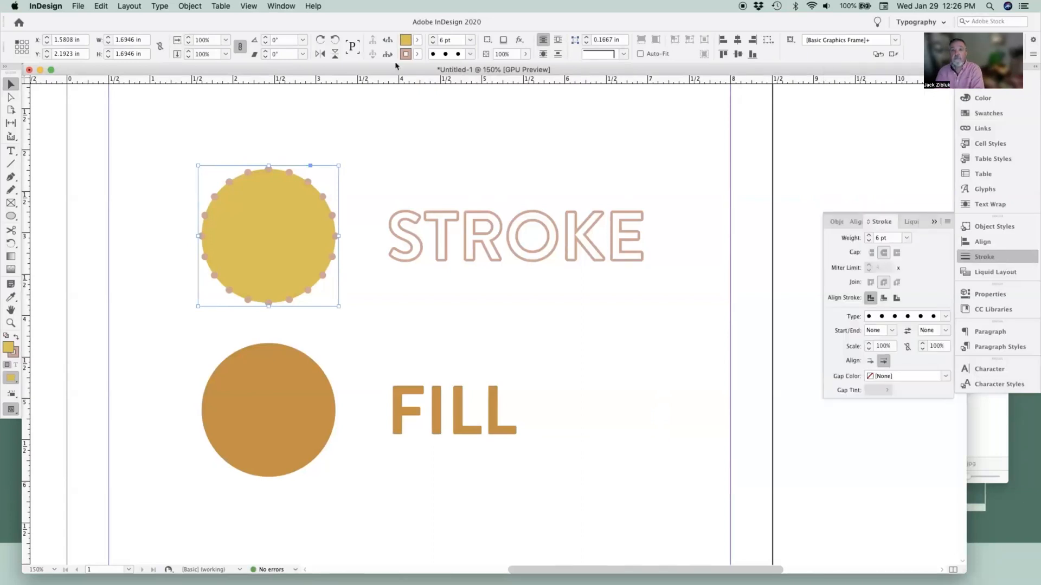
left_click(277, 6)
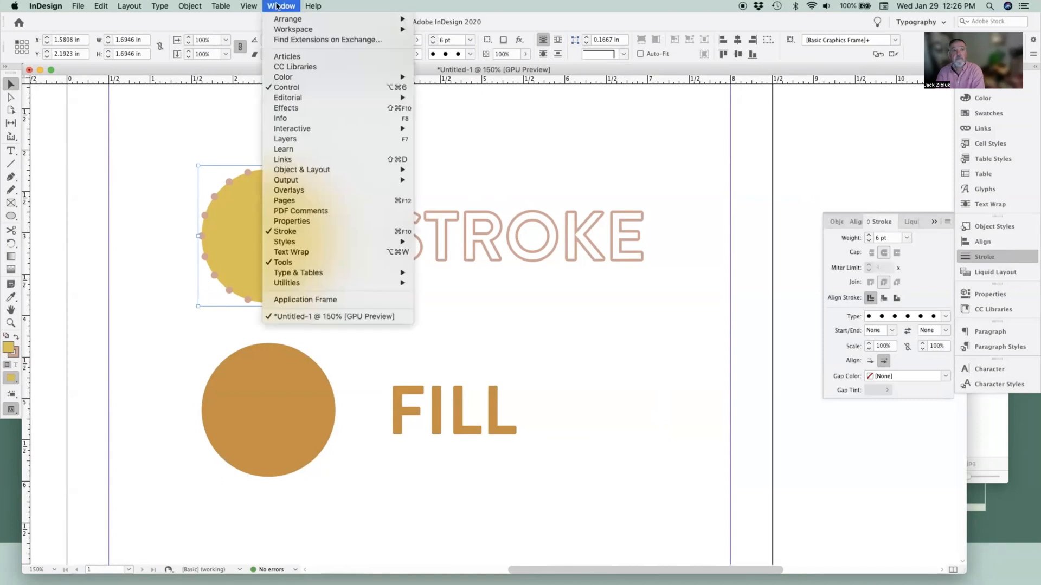
left_click(321, 232)
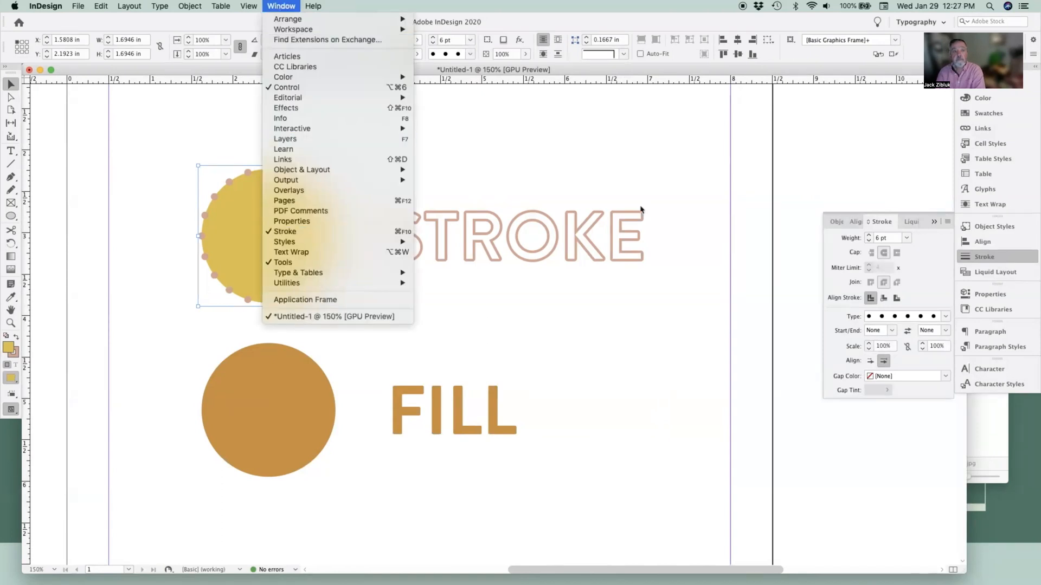
left_click(906, 238)
left_click(891, 306)
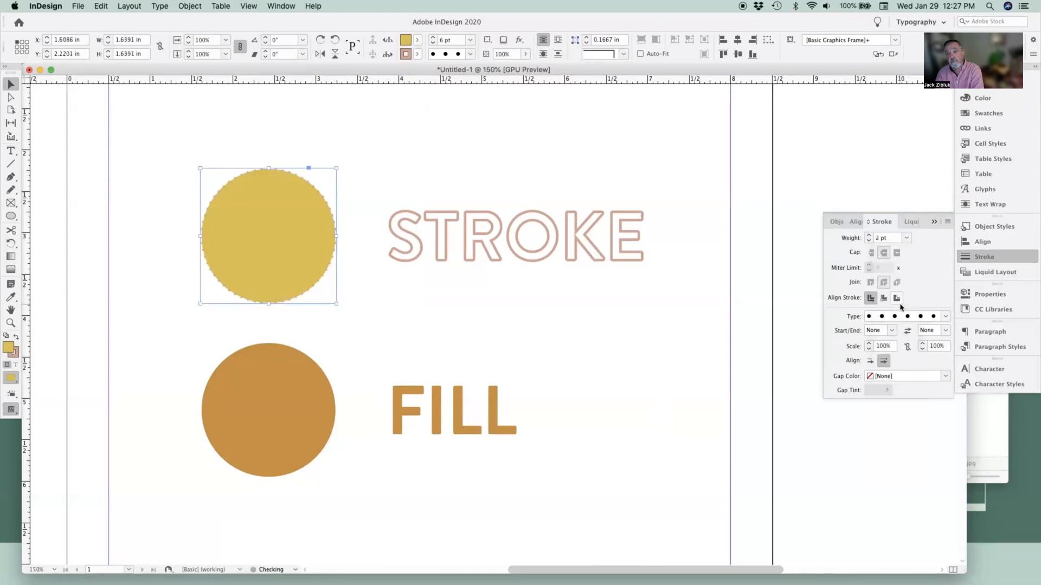
left_click(945, 316)
left_click(928, 328)
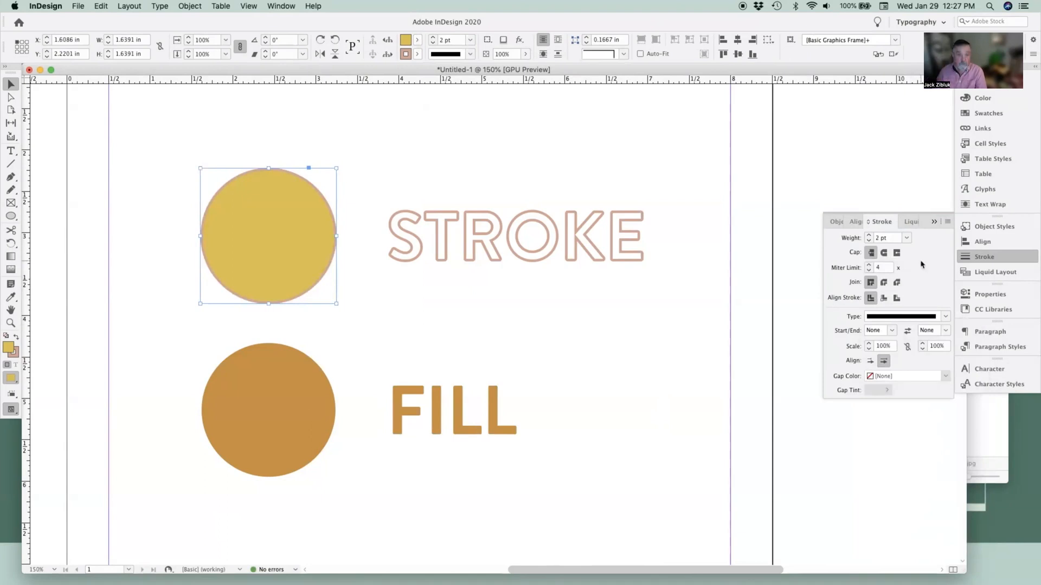
mouse_move(268, 476)
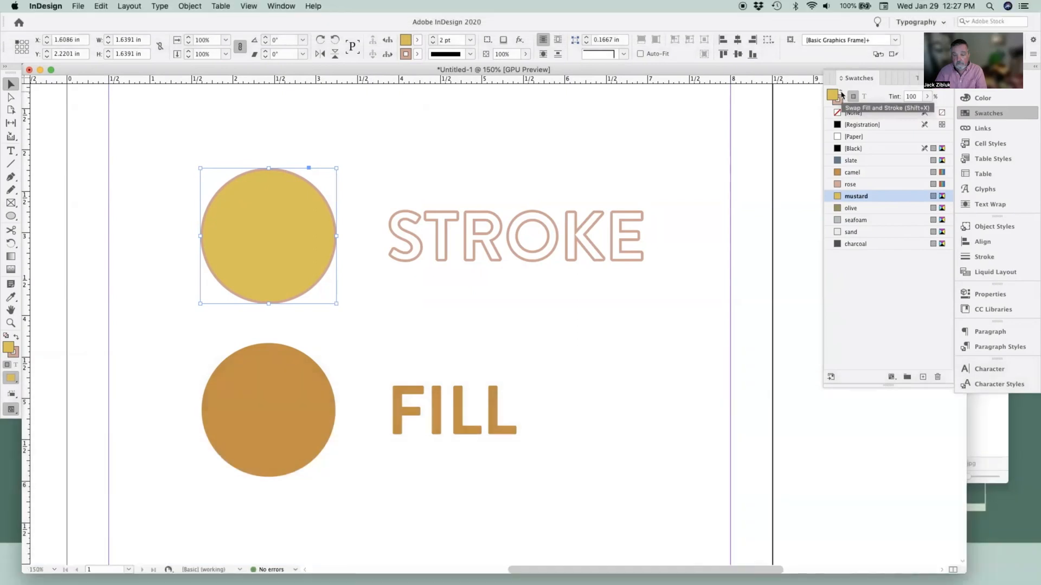
mouse_move(242, 541)
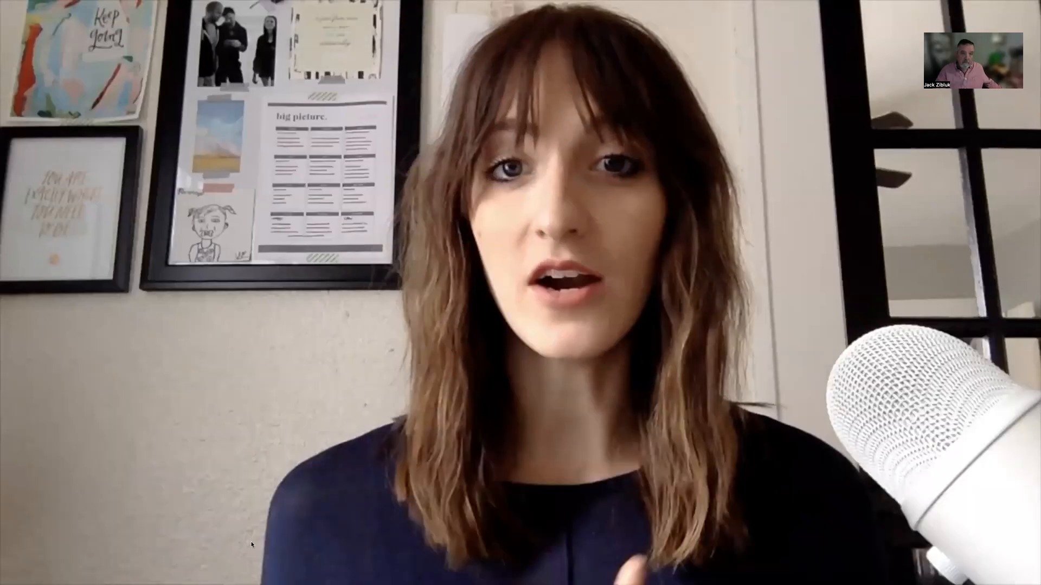
mouse_move(256, 541)
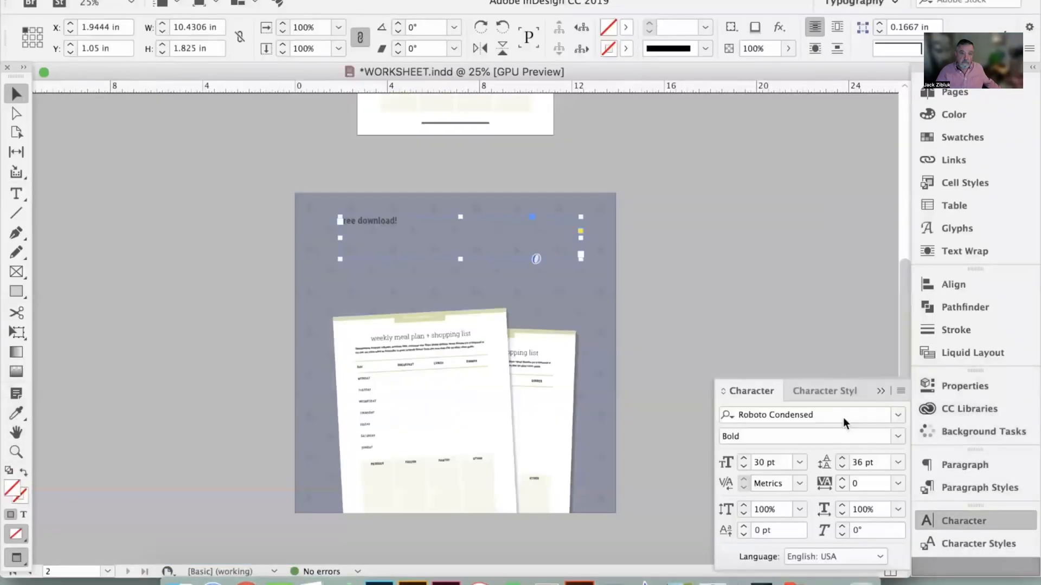
mouse_move(257, 544)
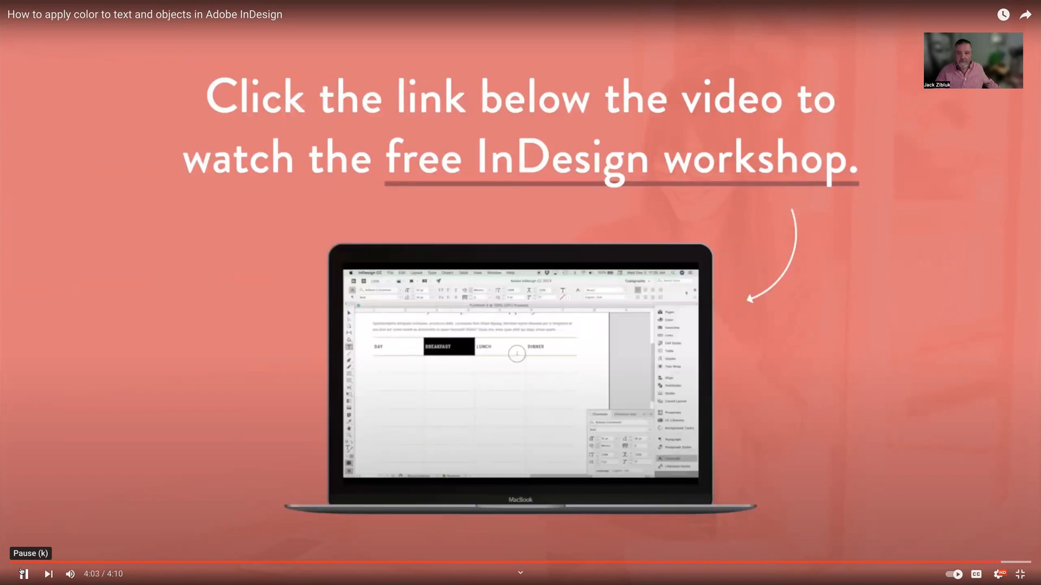
Pause the tutorial video and leave full-screen playback
left_click(23, 572)
key("Escape")
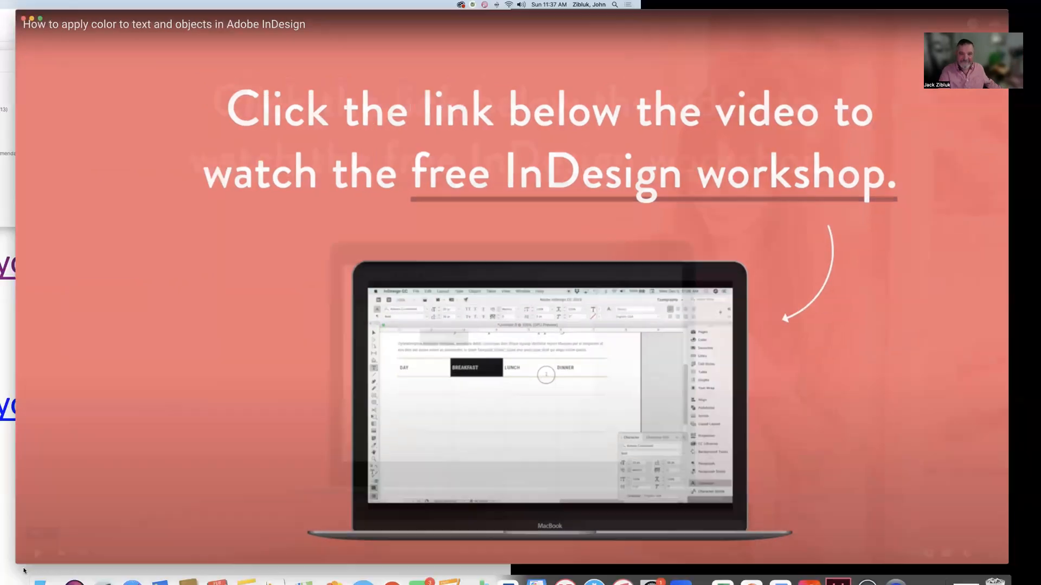